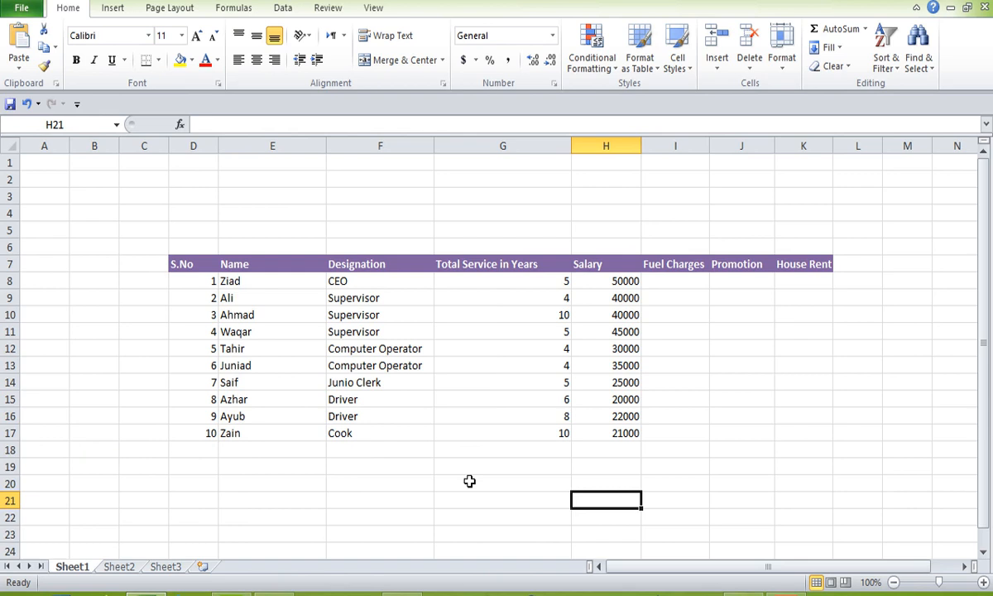
{"action": "left_click", "coordinate": [527, 470]}
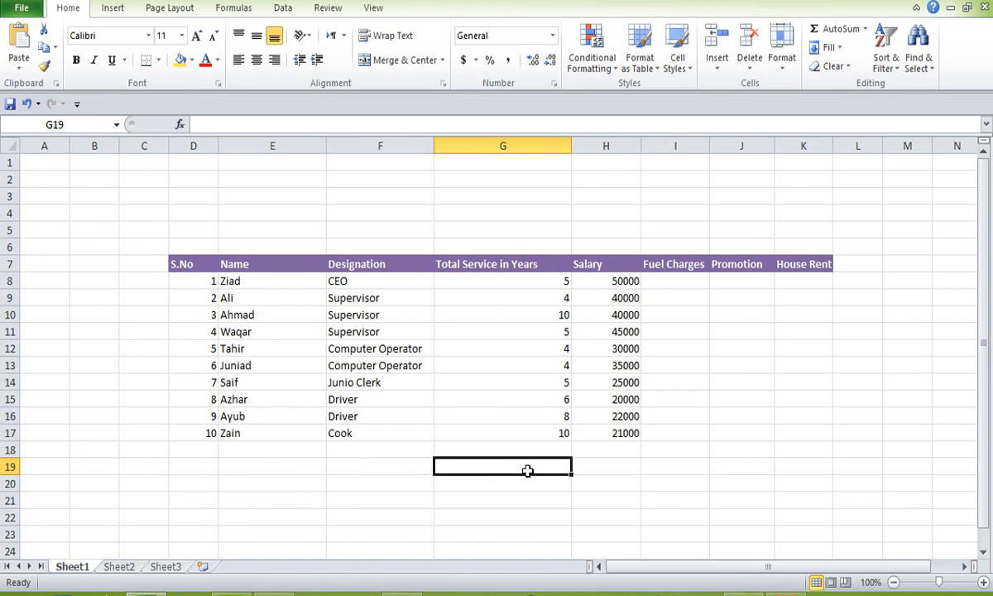
{"action": "left_click", "coordinate": [505, 451]}
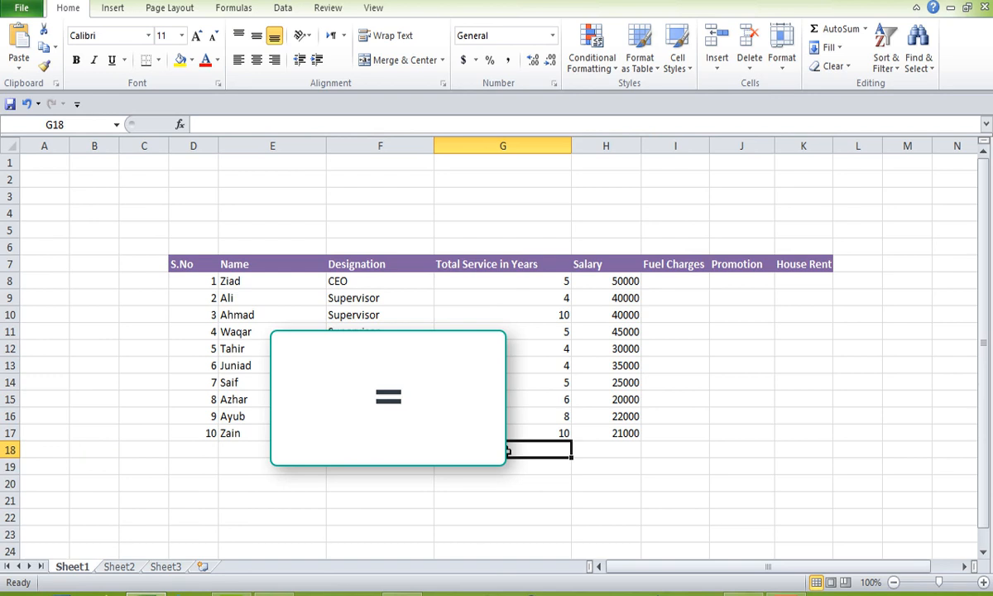
{"action": "left_click", "coordinate": [604, 469]}
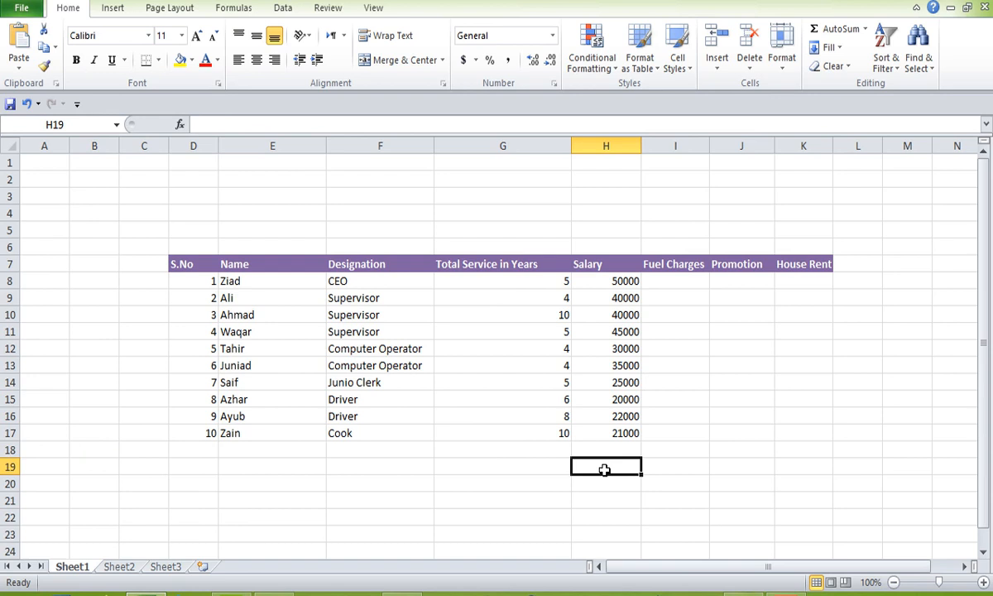
Review the employee table's column headings from S.No to Fuel Charges, along with the first Salary cell.
{"action": "left_click", "coordinate": [257, 264]}
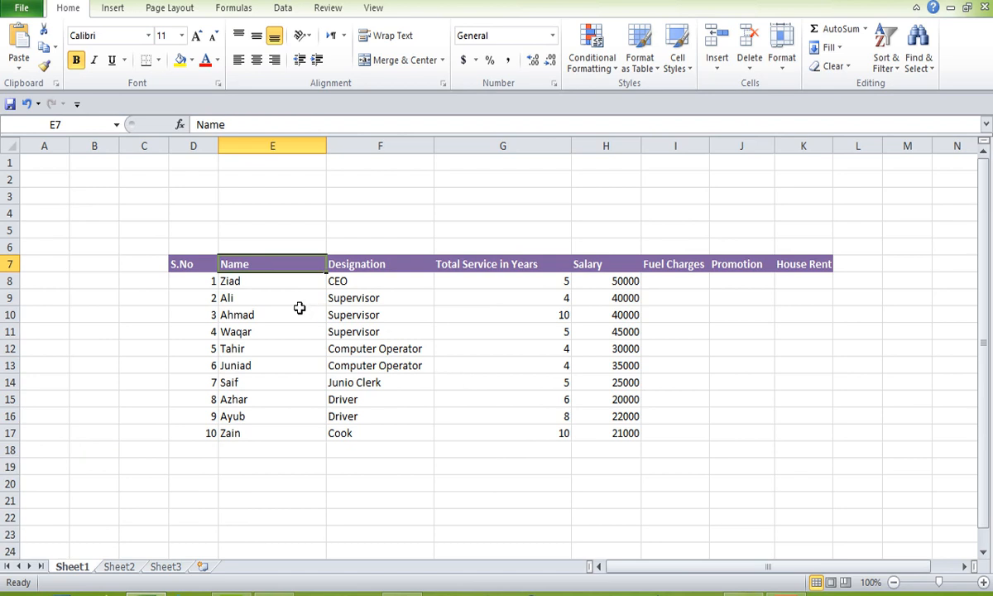
{"action": "left_click", "coordinate": [184, 264]}
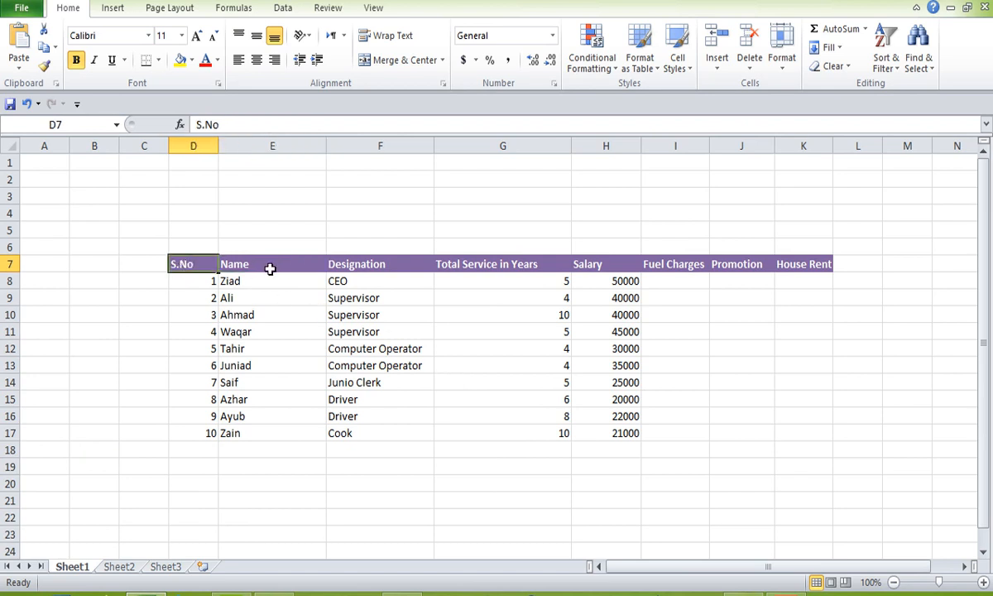
{"action": "left_click", "coordinate": [268, 265]}
{"action": "left_click", "coordinate": [383, 266]}
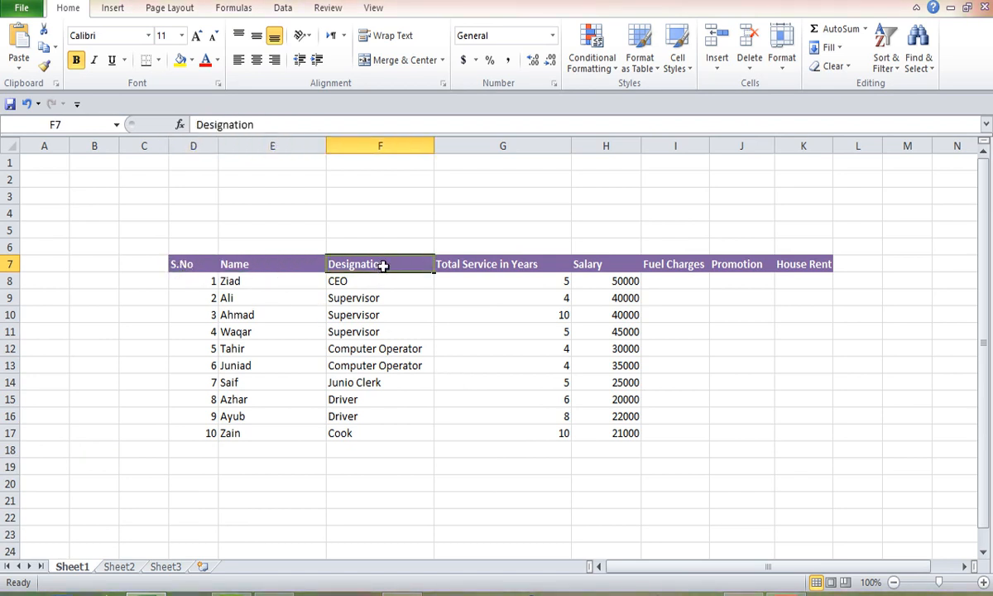
{"action": "left_click", "coordinate": [470, 265]}
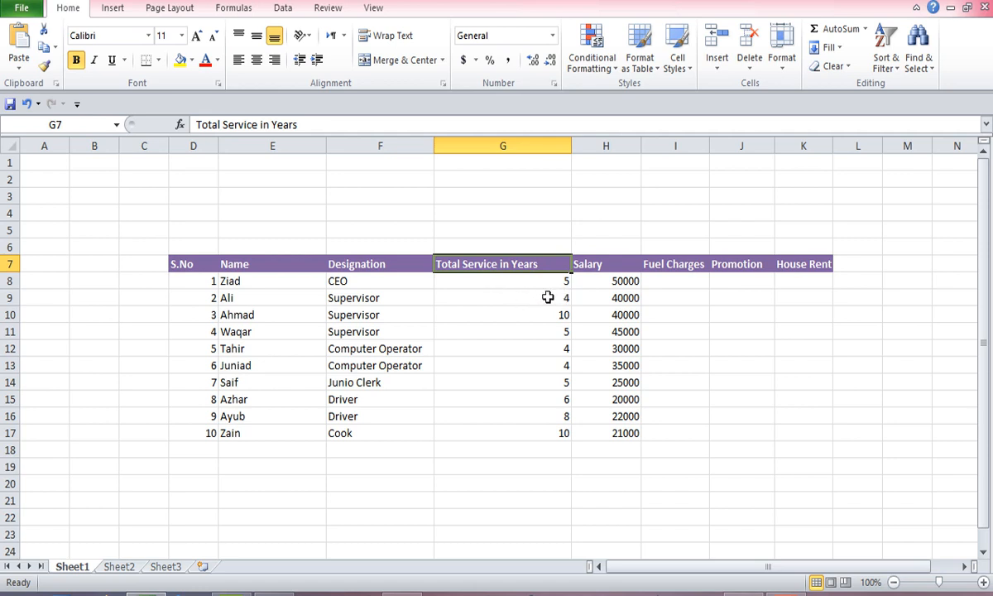
{"action": "left_click", "coordinate": [628, 282]}
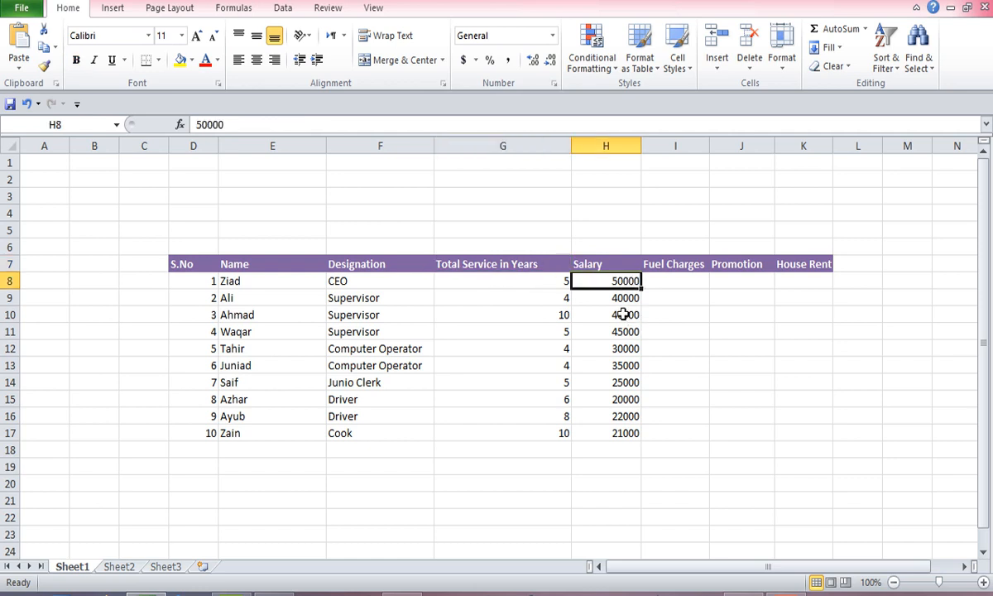
{"action": "left_click", "coordinate": [685, 280]}
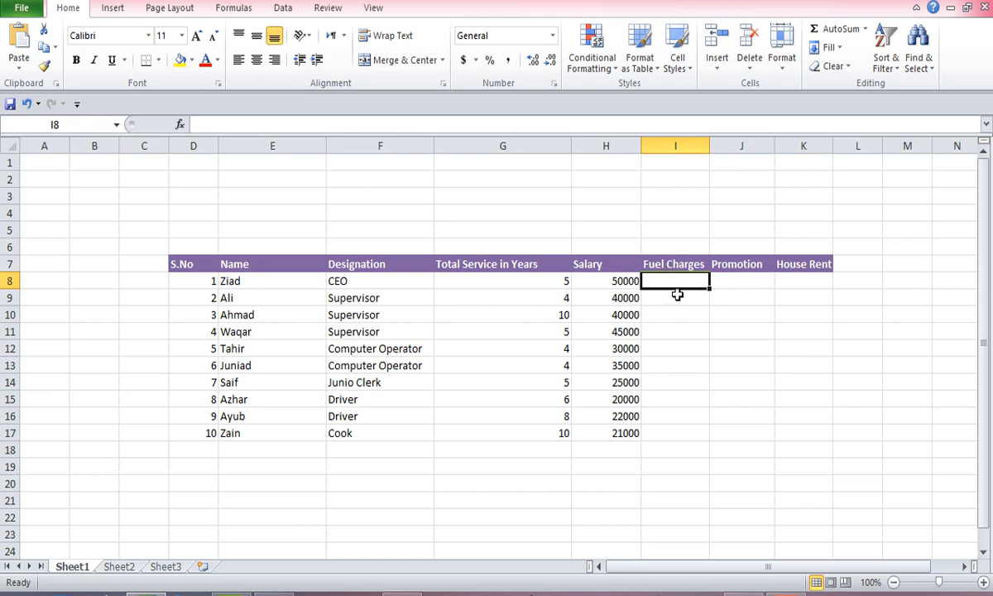
{"action": "key", "text": "ctrl+b"}
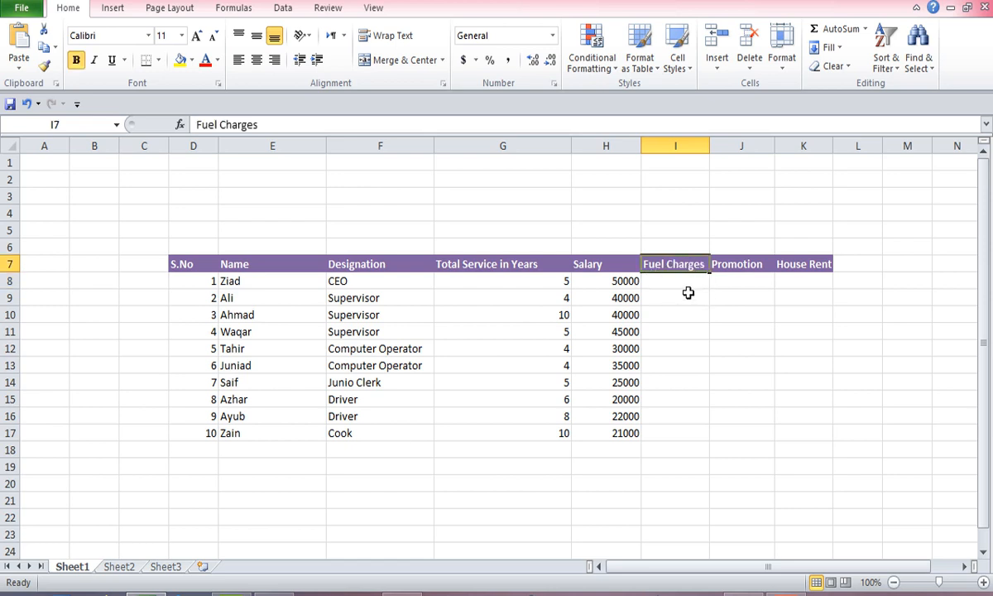
Start an IF formula in Fuel Charges cell I8 with the logical test H8<30000.
{"action": "left_click", "coordinate": [686, 284]}
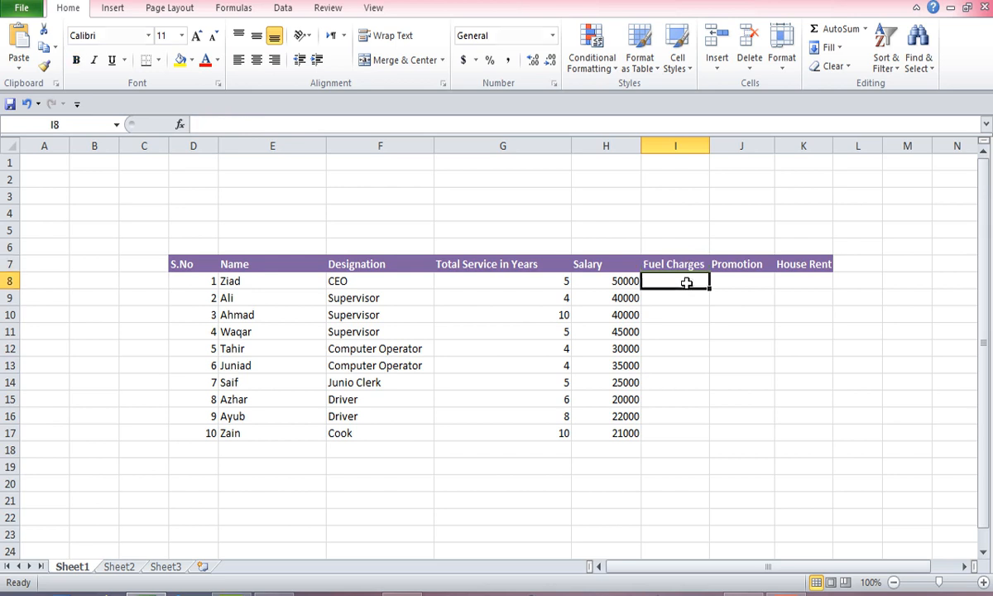
{"action": "type", "text": "="}
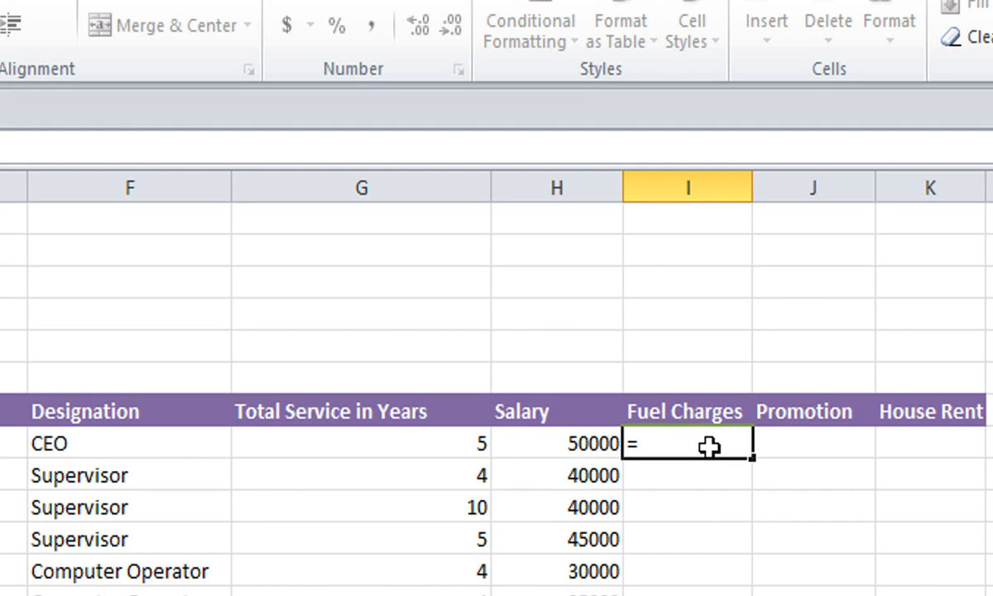
{"action": "type", "text": "if"}
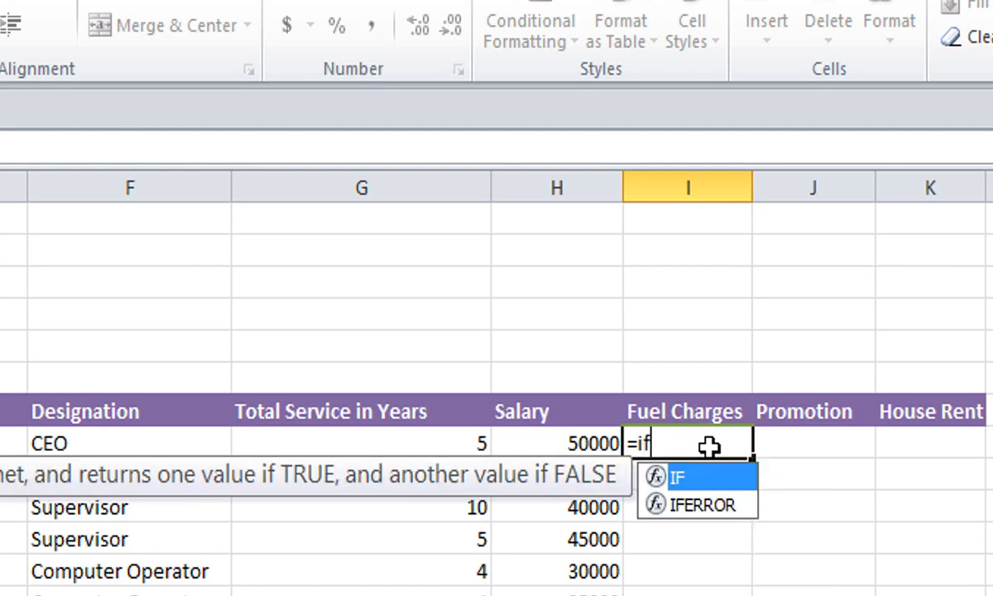
{"action": "type", "text": "("}
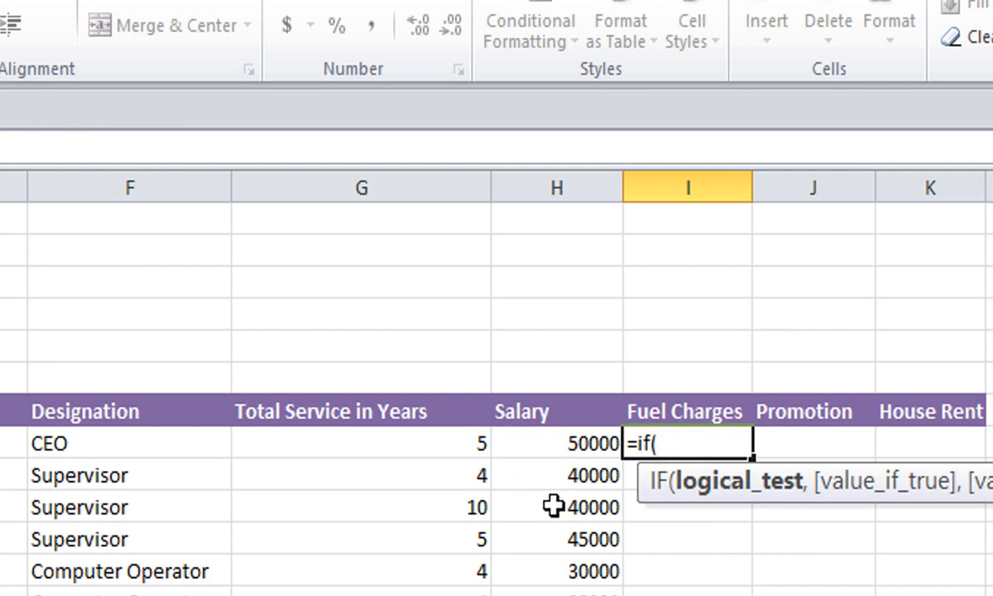
{"action": "left_click", "coordinate": [596, 445]}
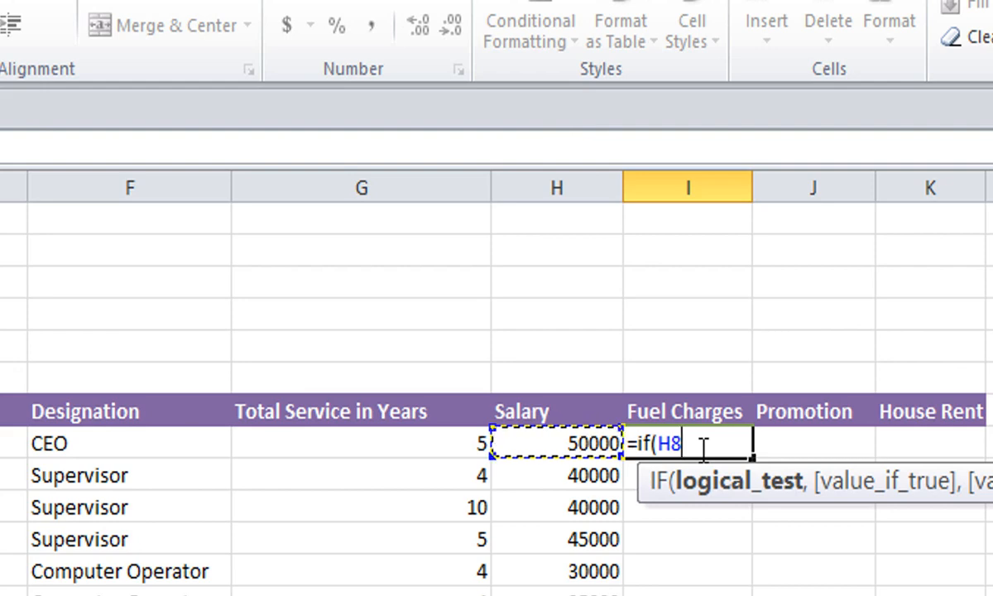
{"action": "type", "text": "<"}
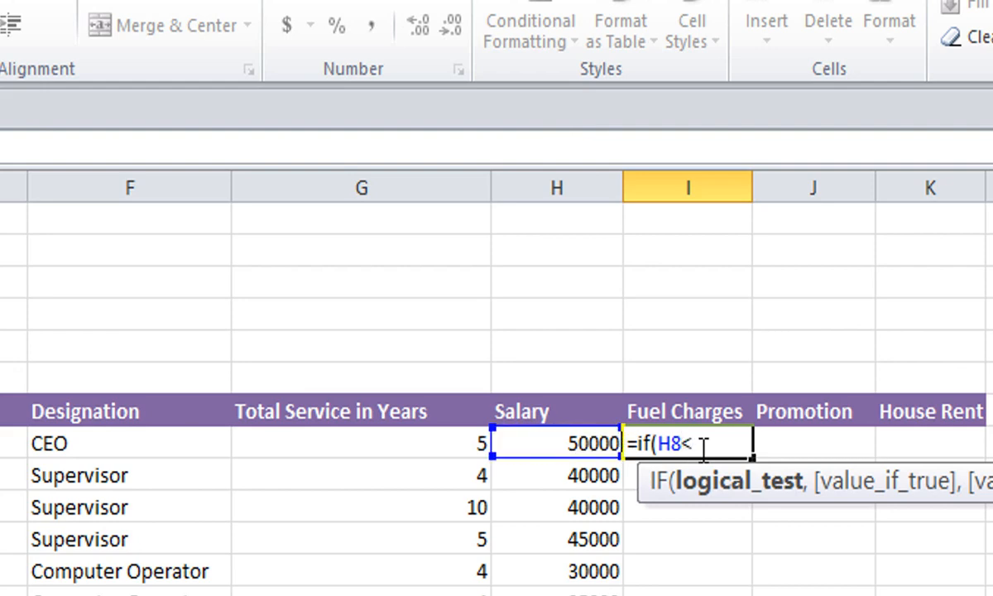
{"action": "type", "text": "300"}
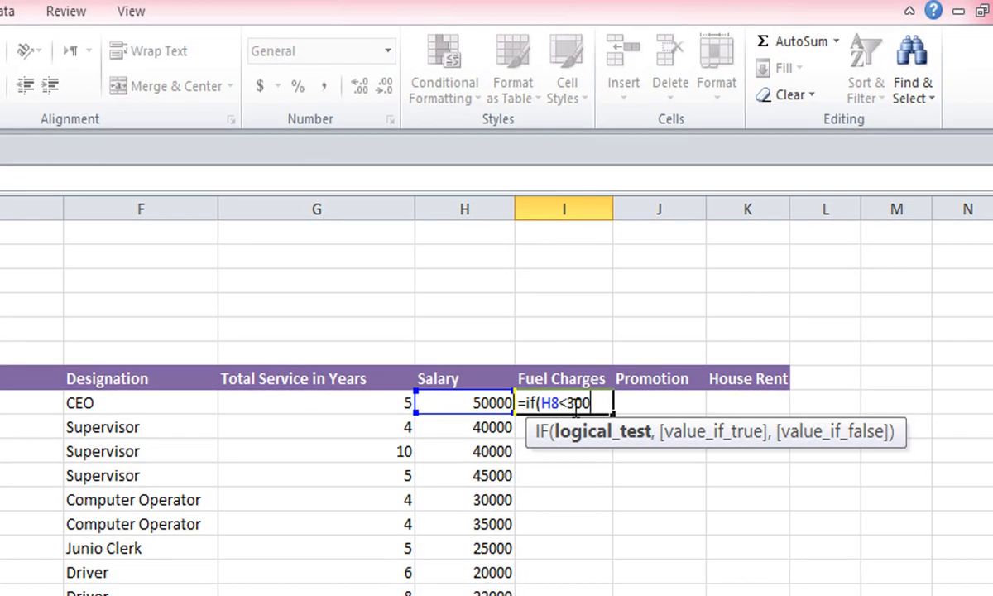
{"action": "type", "text": "00,"}
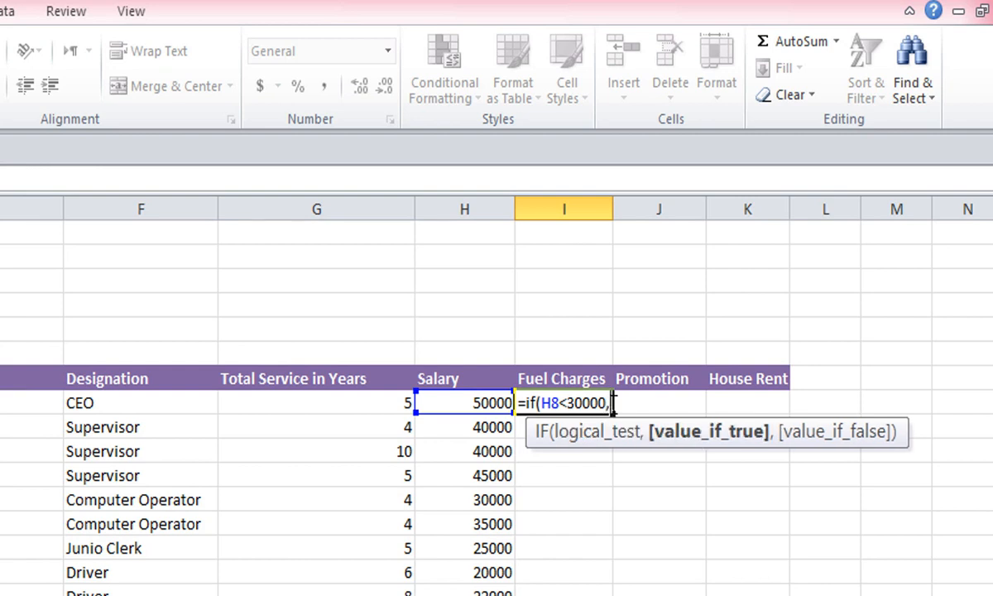
Give the IF formula in I8 the text "Eligible" as its value if true.
{"action": "type", "text": "\""}
{"action": "type", "text": "Eli"}
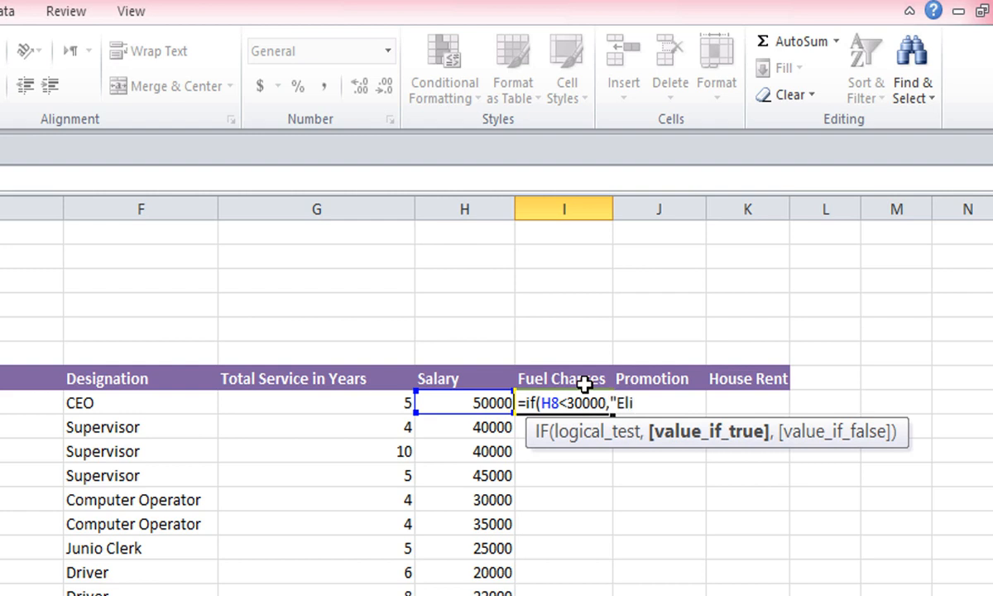
{"action": "type", "text": "gible"}
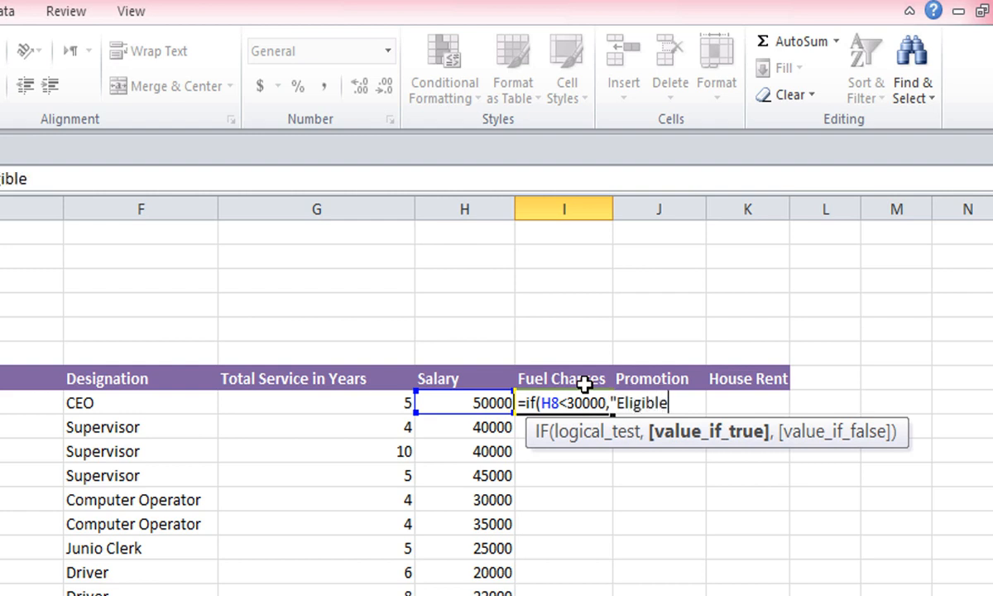
{"action": "type", "text": "\""}
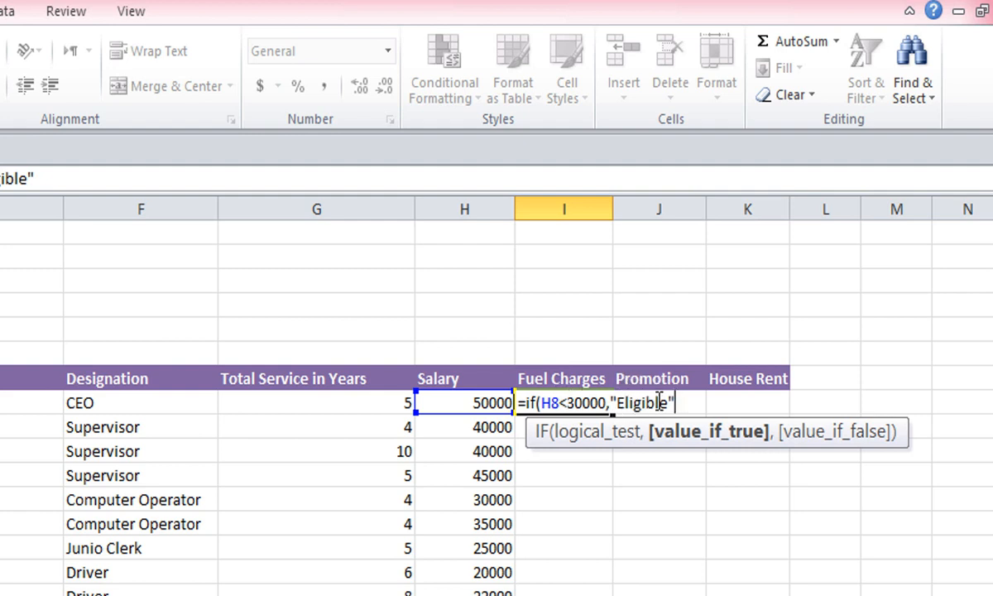
{"action": "type", "text": ","}
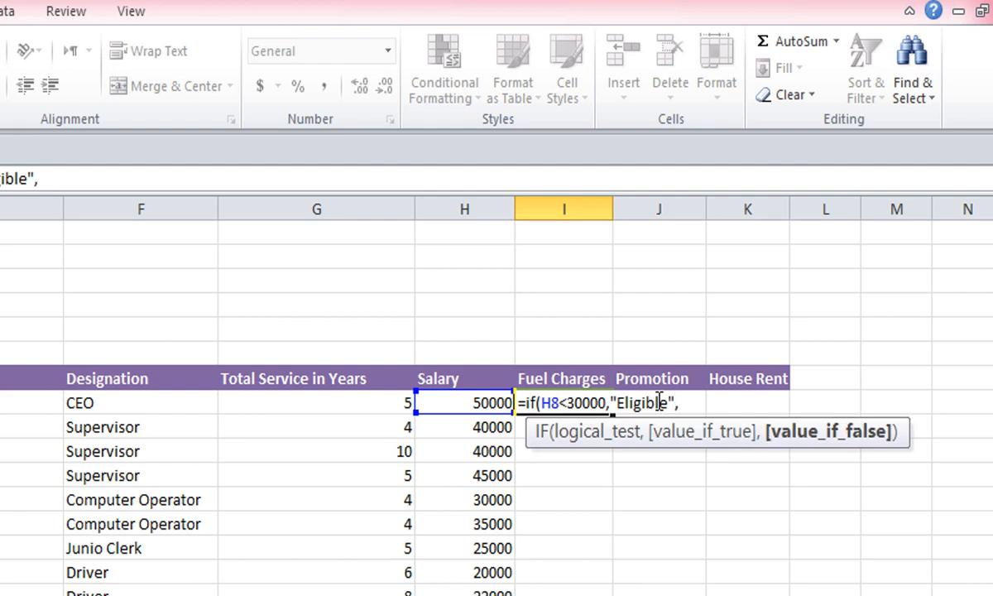
Give the IF formula in I8 the text "Not-Eligible" as its value if false, then close and enter the formula.
{"action": "type", "text": "\"Not"}
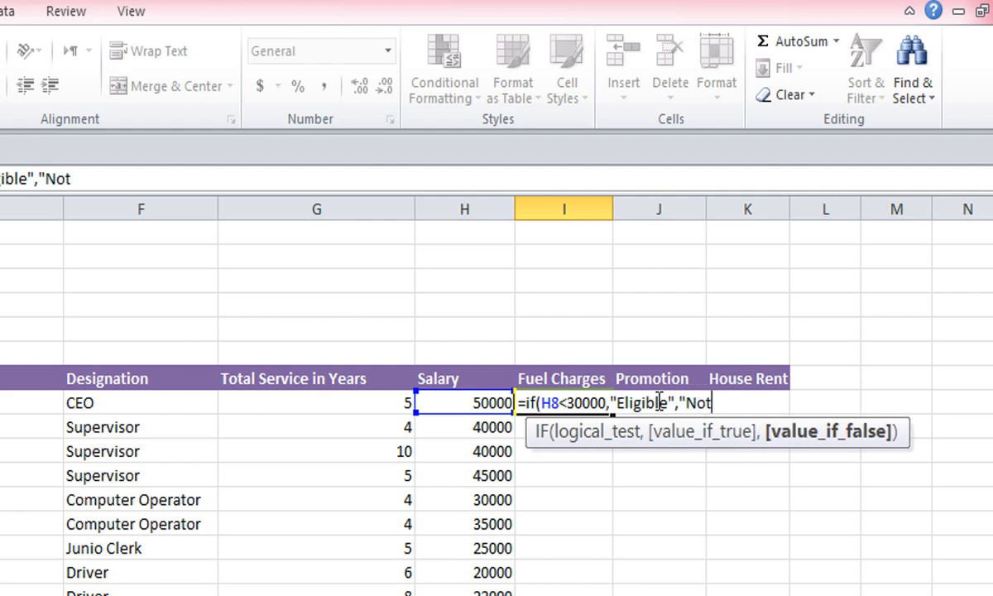
{"action": "type", "text": "-Eli"}
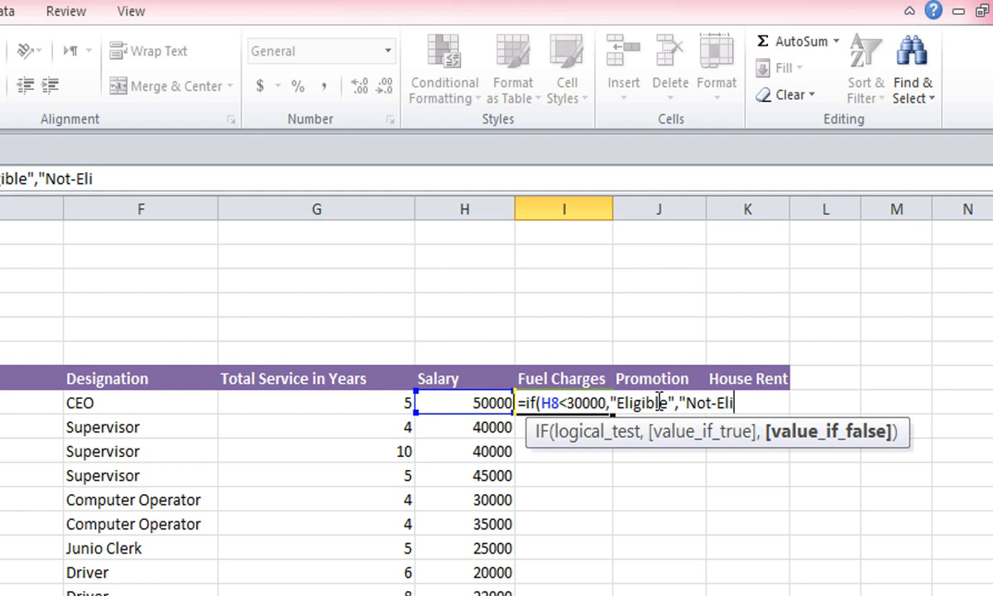
{"action": "type", "text": "gbib"}
{"action": "key", "text": "BackSpace"}
{"action": "key", "text": "BackSpace"}
{"action": "key", "text": "BackSpace"}
{"action": "type", "text": "ible"}
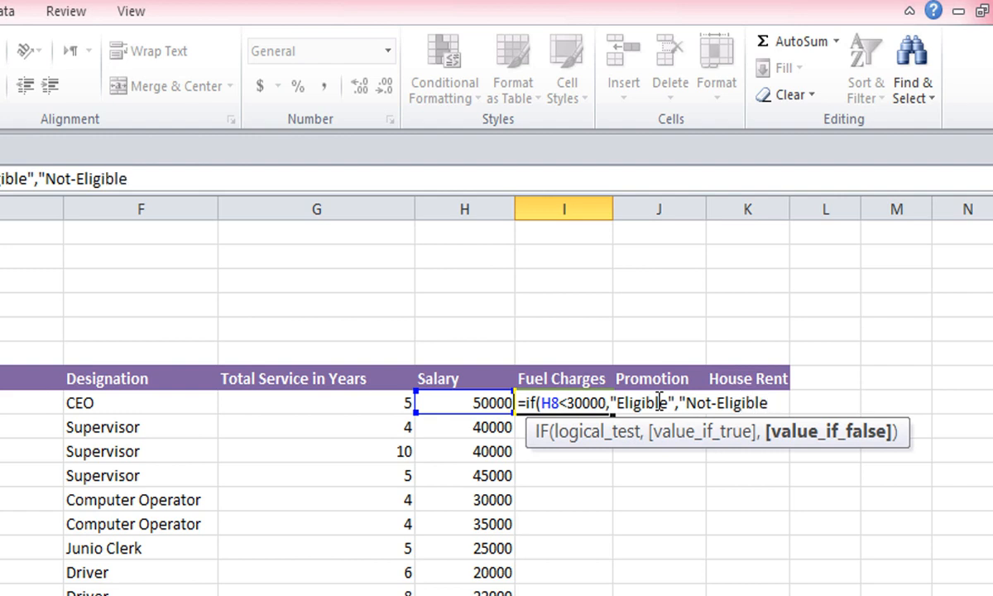
{"action": "type", "text": "\""}
{"action": "type", "text": ")"}
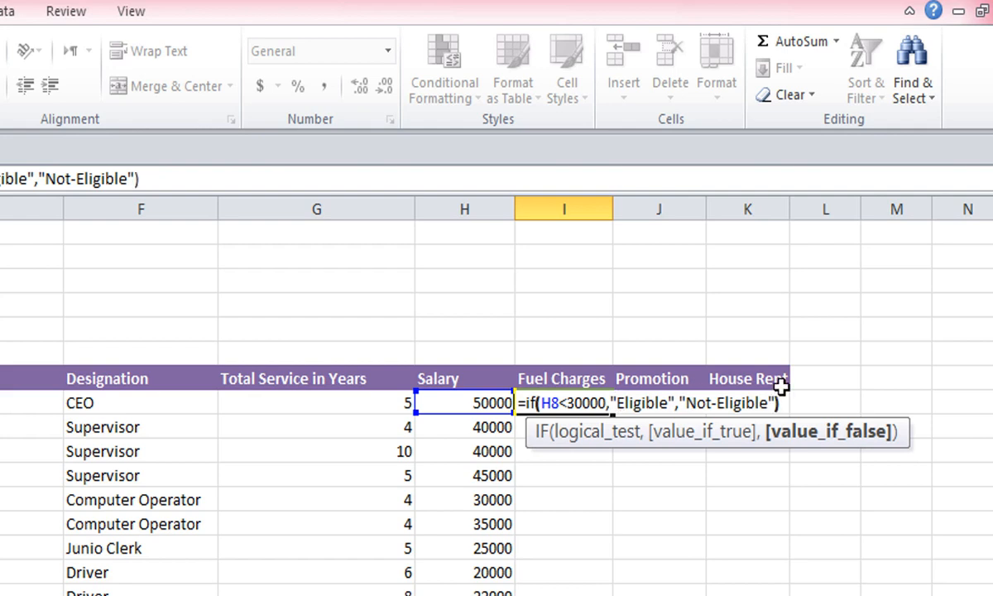
{"action": "key", "text": "Return"}
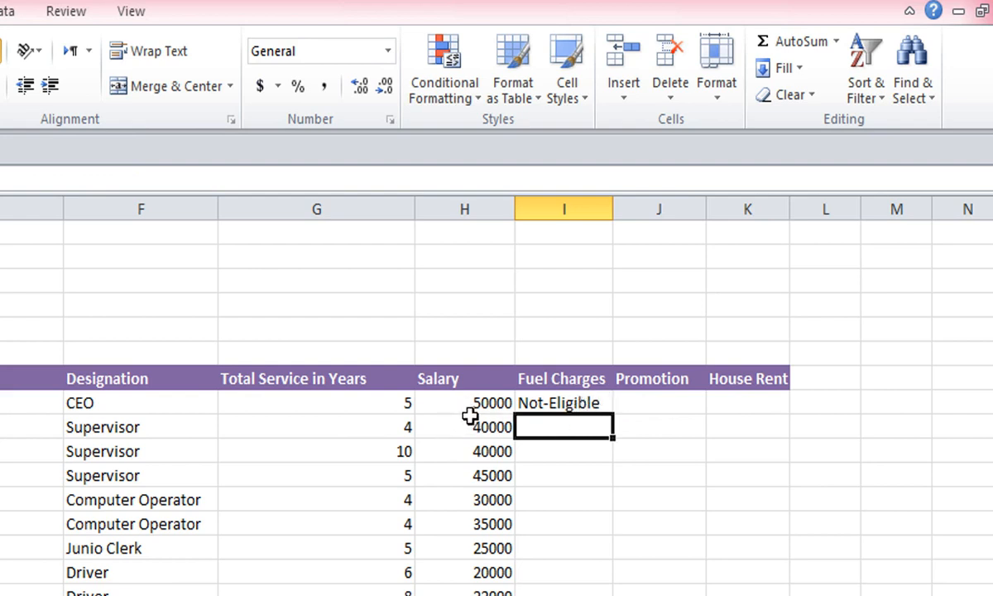
Copy the Fuel Charges formula from I8 down to I17 for all remaining employees.
{"action": "left_click", "coordinate": [563, 401]}
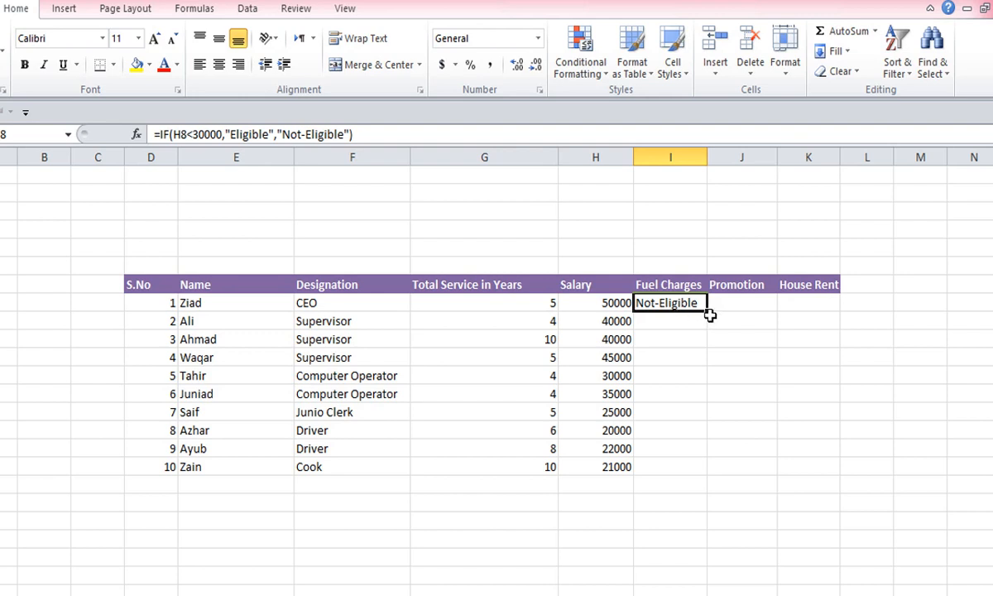
{"action": "left_click_drag", "start_coordinate": [709, 312], "coordinate": [707, 470]}
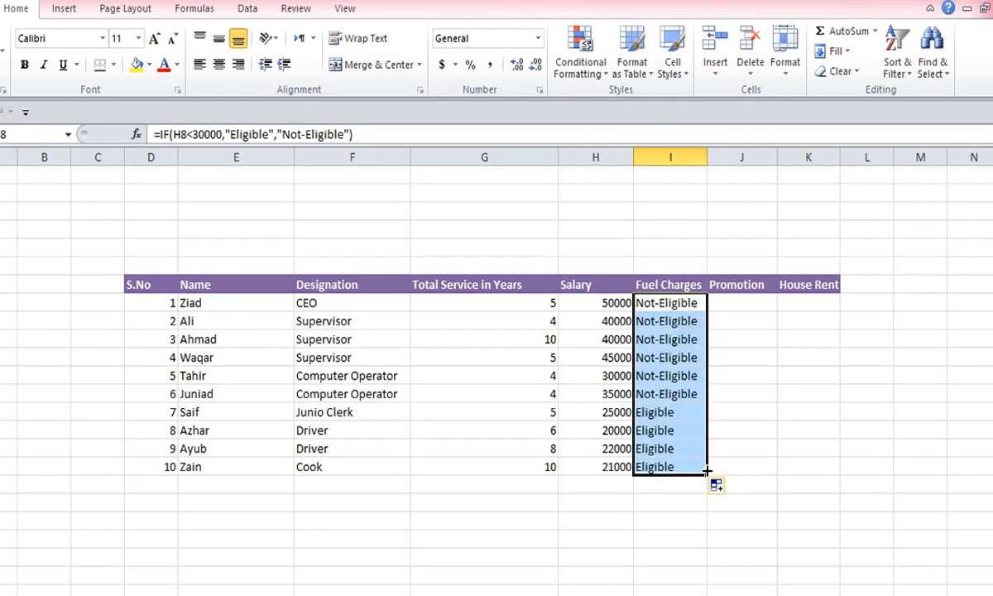
Compare the Fuel Charges results with the salaries, including the lowest-paid rows and the 30000 salary row.
{"action": "left_click_drag", "start_coordinate": [484, 412], "coordinate": [670, 466]}
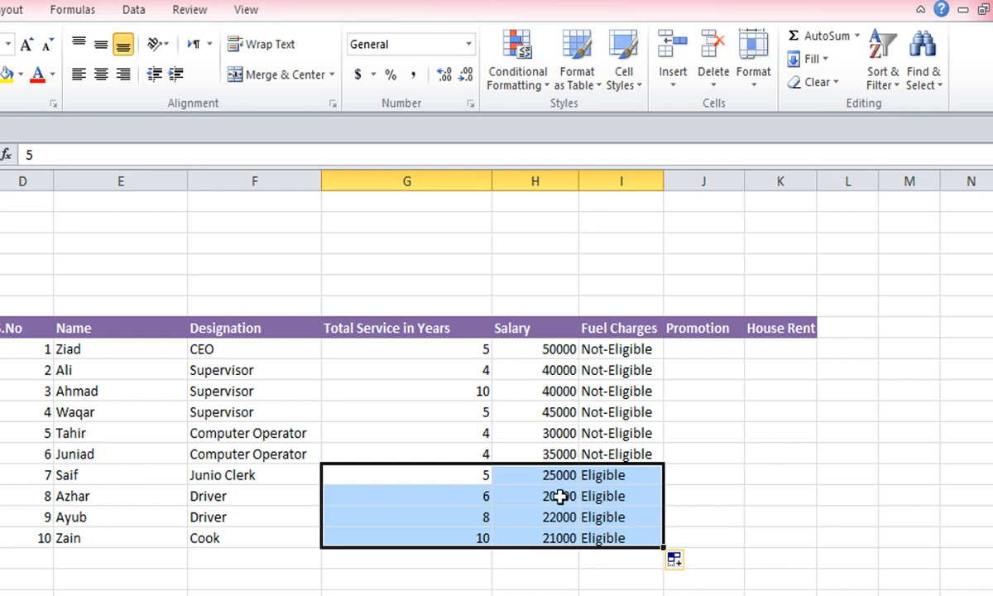
{"action": "left_click", "coordinate": [636, 475]}
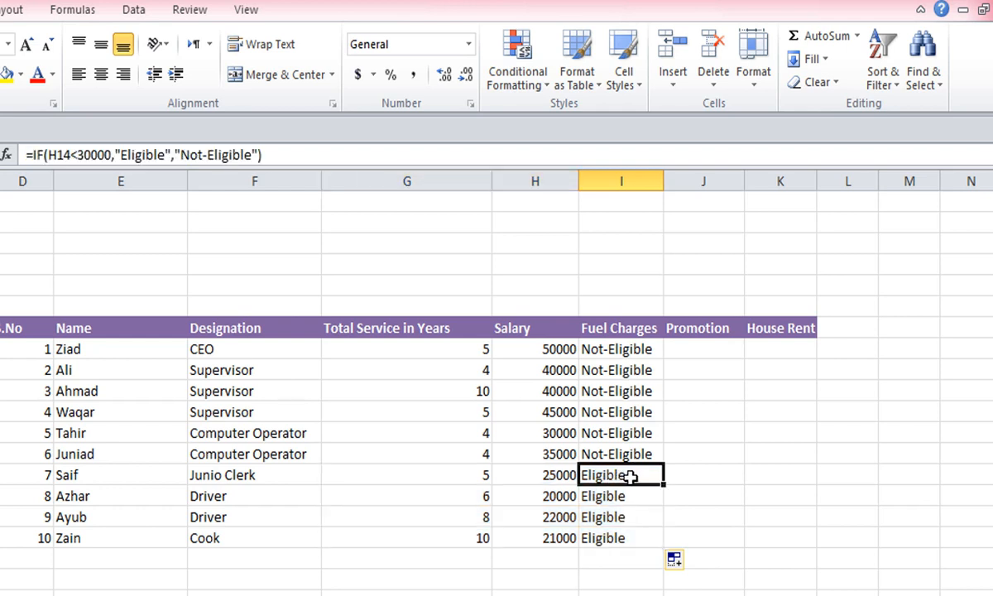
{"action": "left_click", "coordinate": [689, 348]}
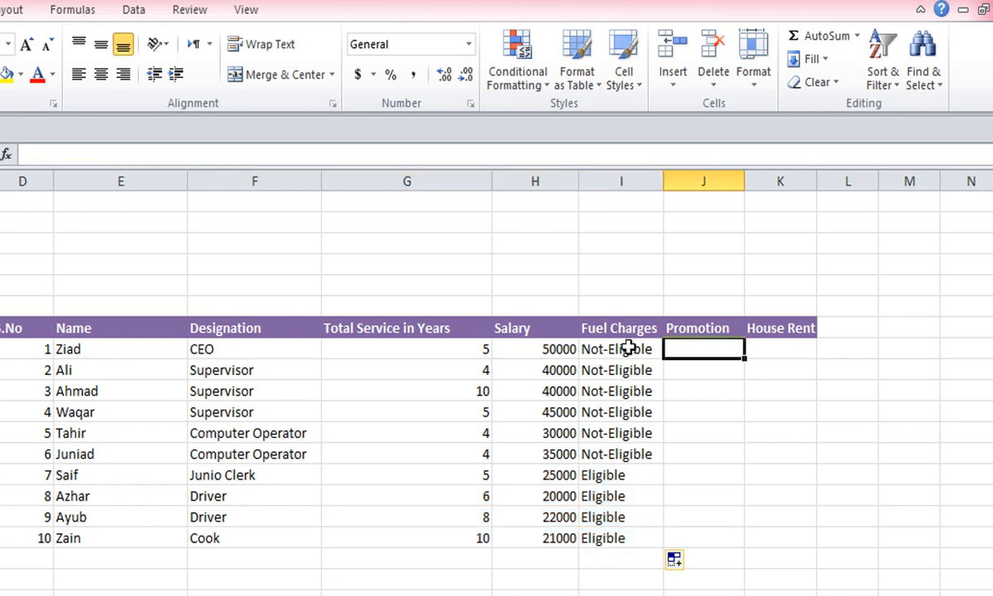
{"action": "left_click", "coordinate": [625, 348]}
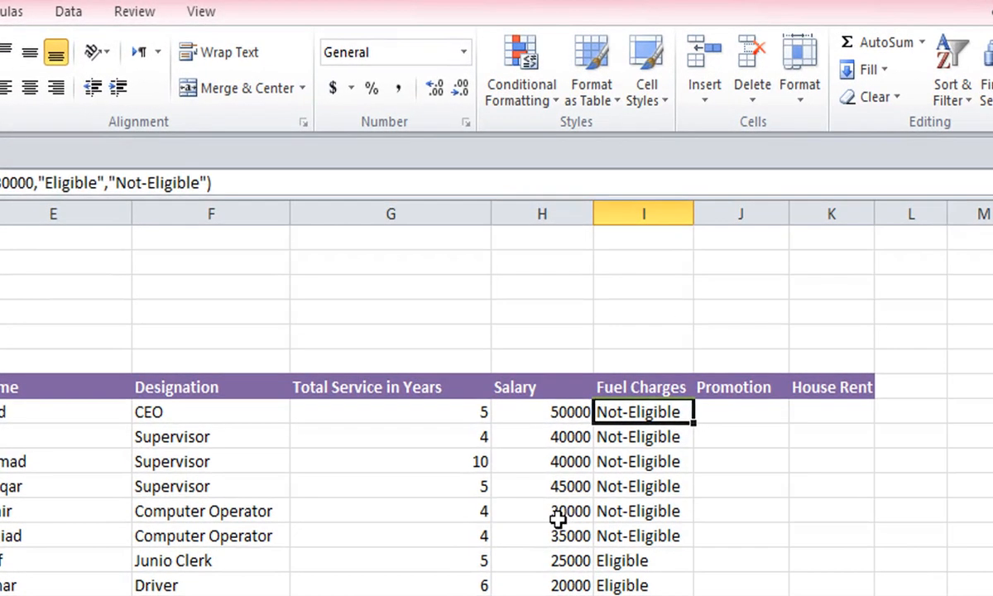
{"action": "left_click", "coordinate": [551, 494]}
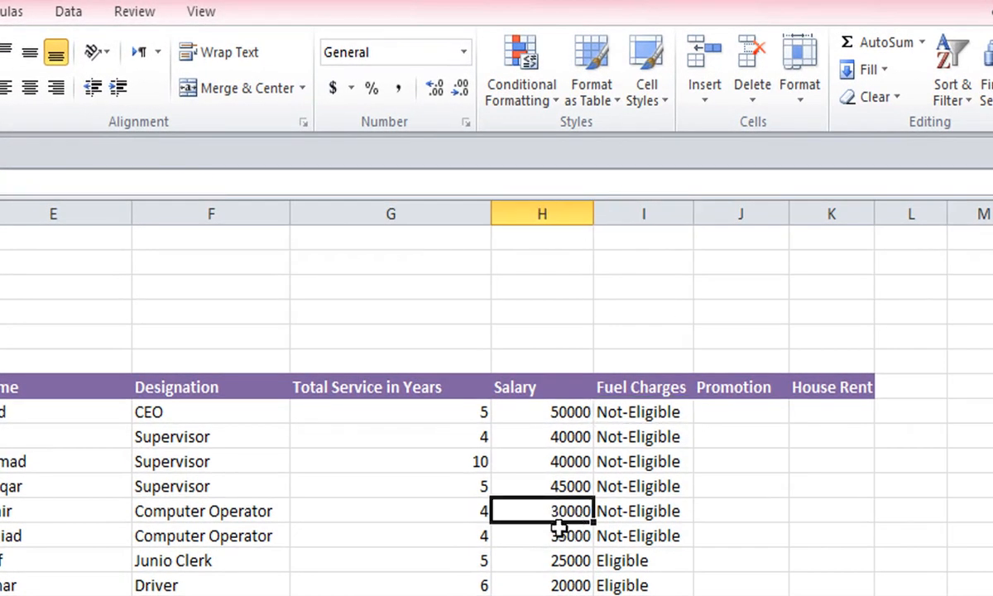
{"action": "left_click", "coordinate": [646, 521]}
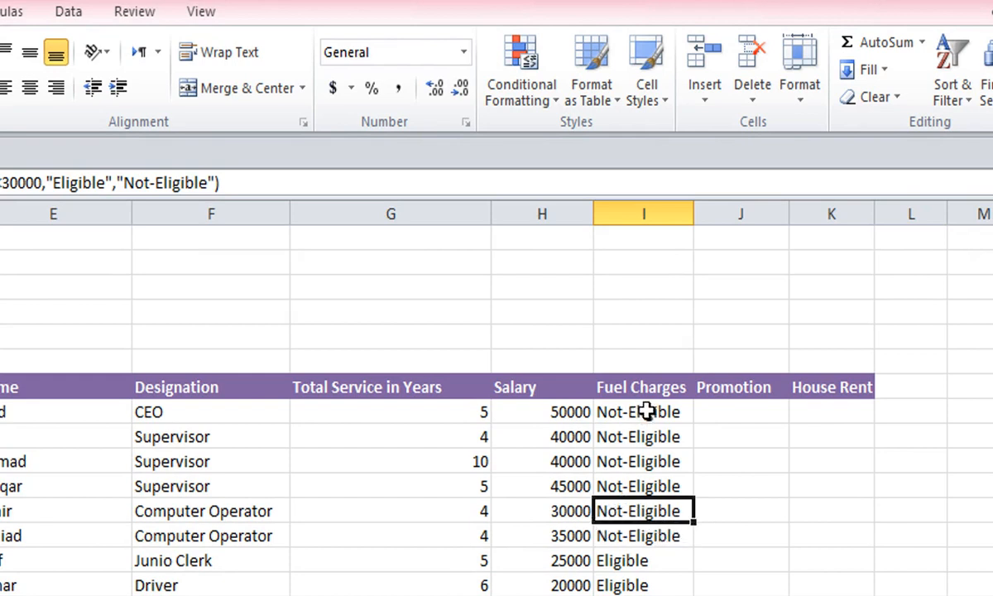
Change the logical test of the Fuel Charges formula in I8 to H8<=30000 so a 30000 salary is included.
{"action": "left_click", "coordinate": [576, 512]}
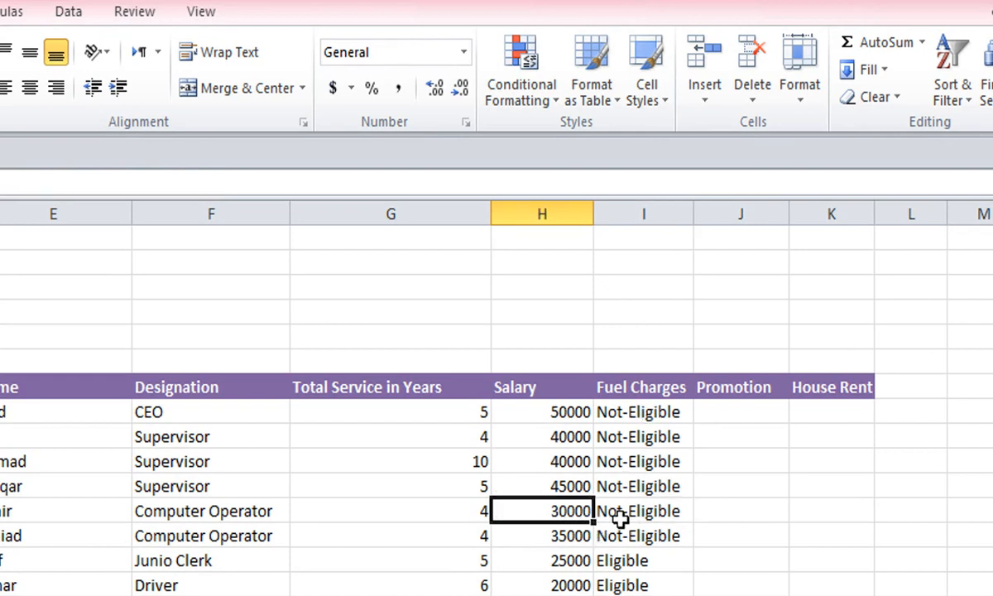
{"action": "left_click", "coordinate": [644, 563]}
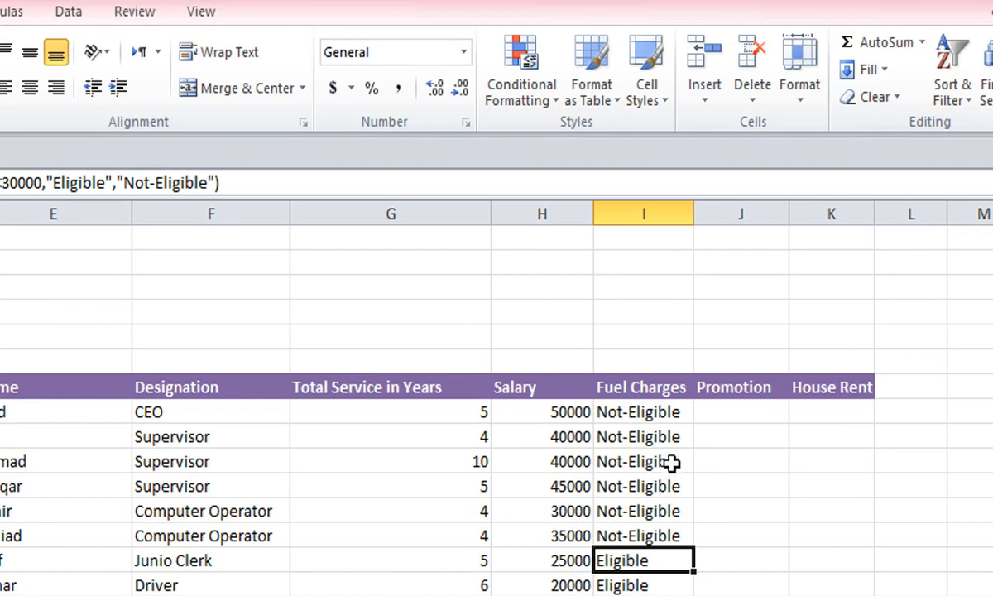
{"action": "left_click", "coordinate": [579, 513]}
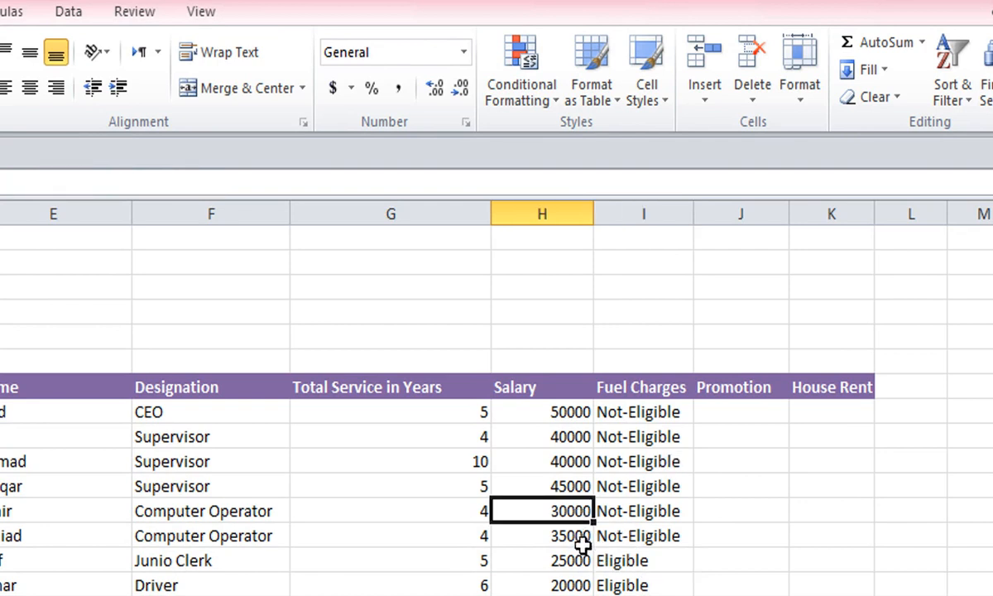
{"action": "double_click", "coordinate": [679, 414]}
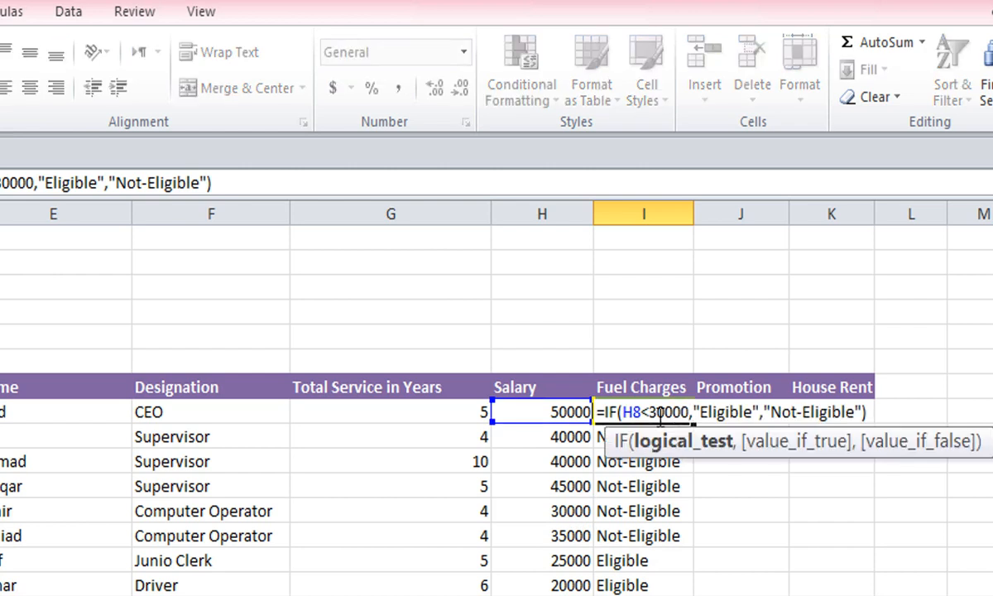
{"action": "left_click", "coordinate": [649, 411]}
{"action": "type", "text": "="}
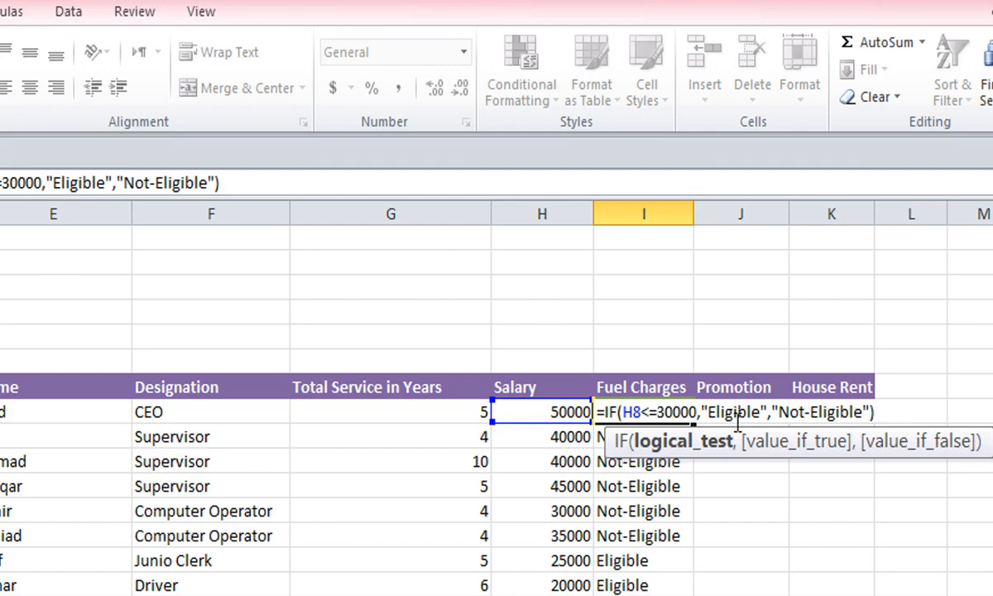
{"action": "key", "text": "Return"}
Copy the revised Fuel Charges formula from I8 down to I17 and check the result for the 30000 salary.
{"action": "left_click", "coordinate": [687, 412]}
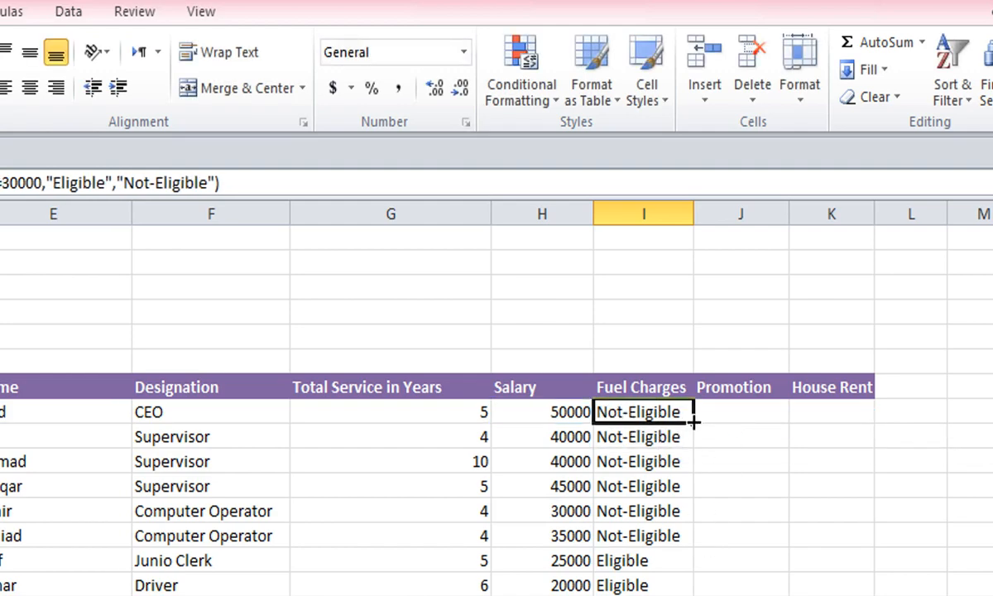
{"action": "left_click_drag", "start_coordinate": [694, 423], "coordinate": [674, 595]}
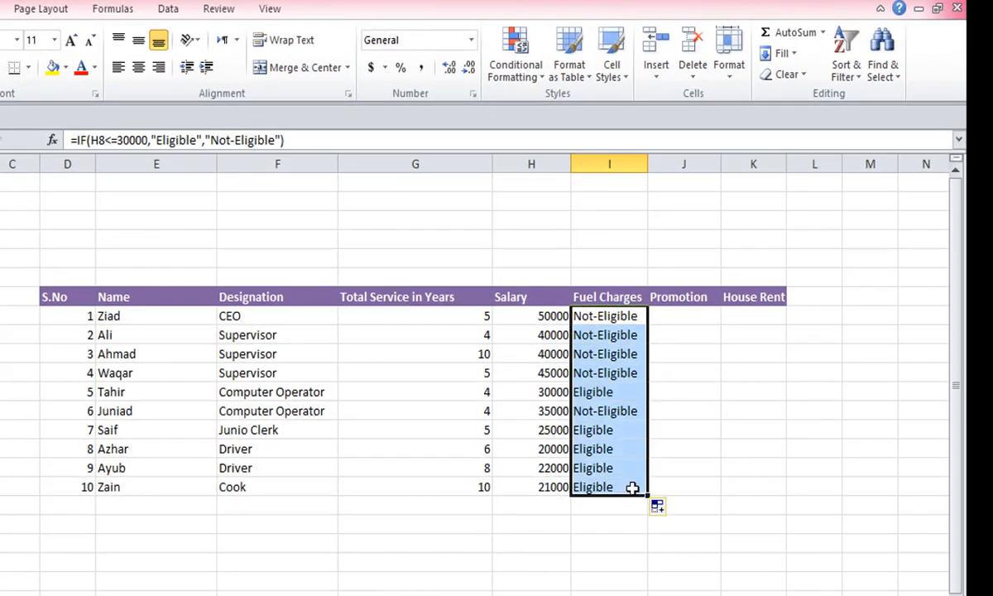
{"action": "left_click", "coordinate": [584, 390]}
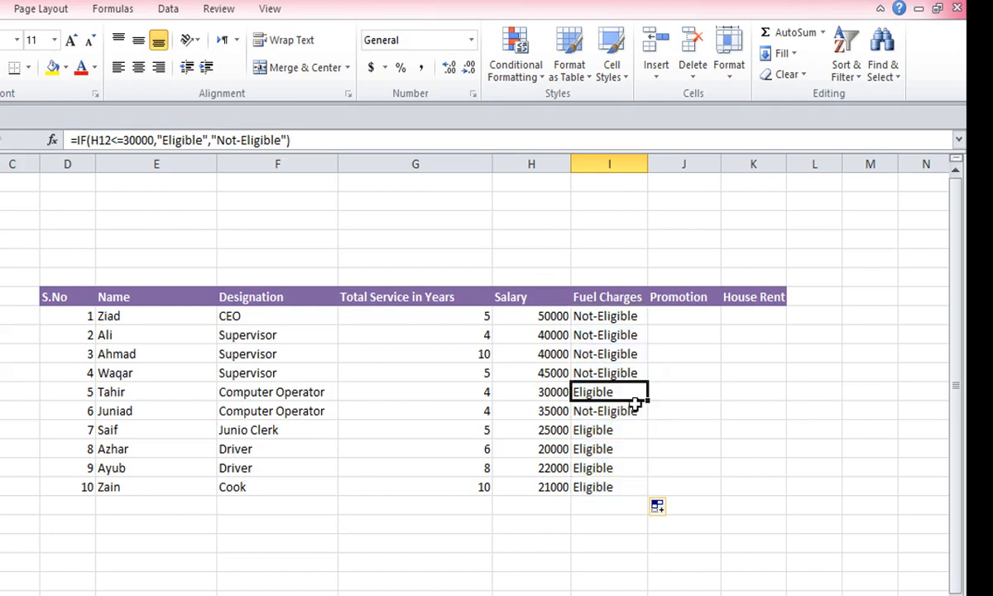
{"action": "left_click", "coordinate": [523, 397]}
{"action": "left_click", "coordinate": [631, 392]}
{"action": "left_click", "coordinate": [700, 397]}
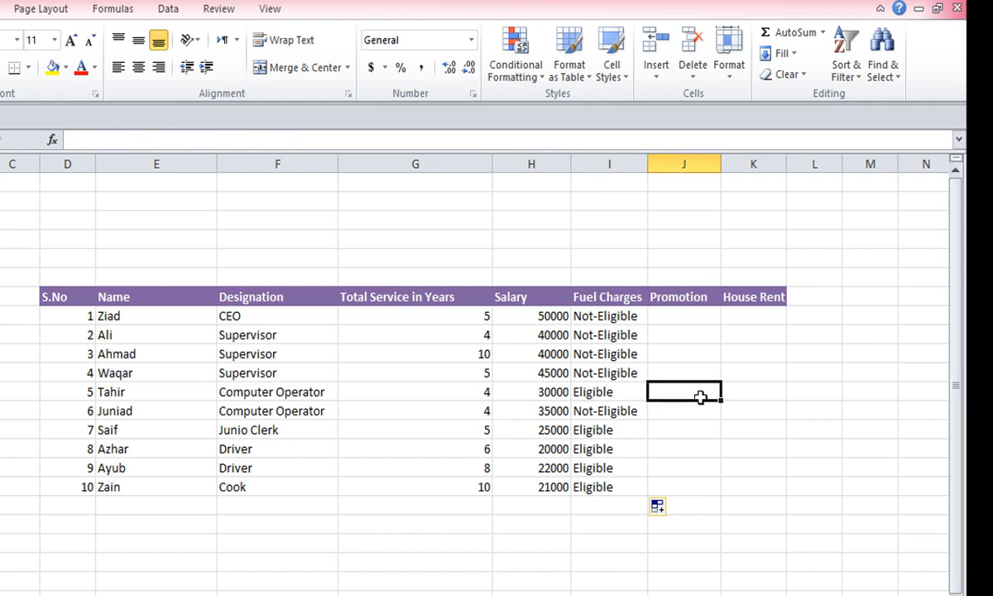
Start an IF formula in the first Promotion cell, J8, with the logical test G8>10 on total service years.
{"action": "left_click", "coordinate": [679, 312]}
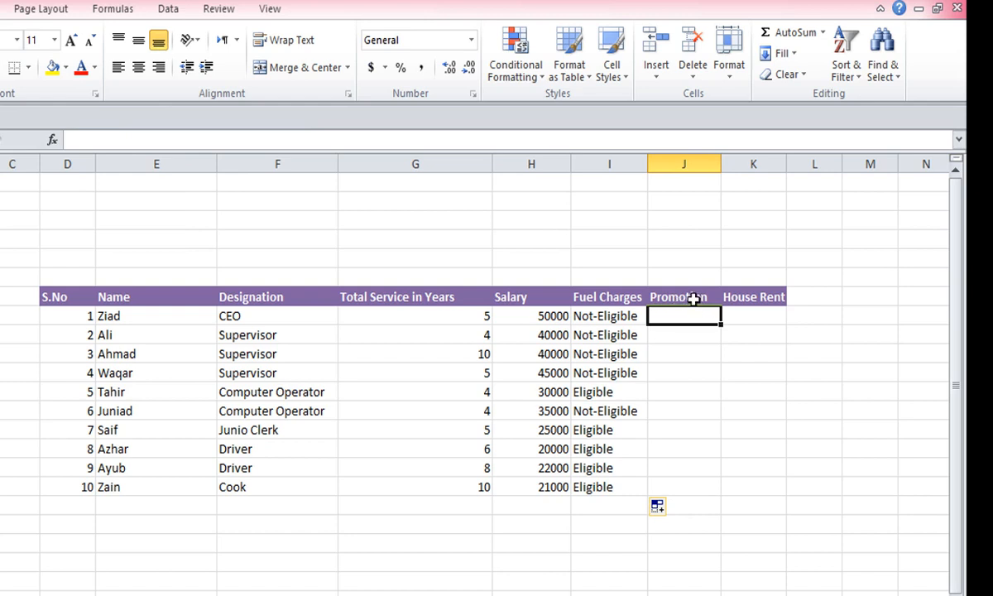
{"action": "left_click", "coordinate": [694, 299]}
{"action": "left_click", "coordinate": [694, 318]}
{"action": "double_click", "coordinate": [694, 311]}
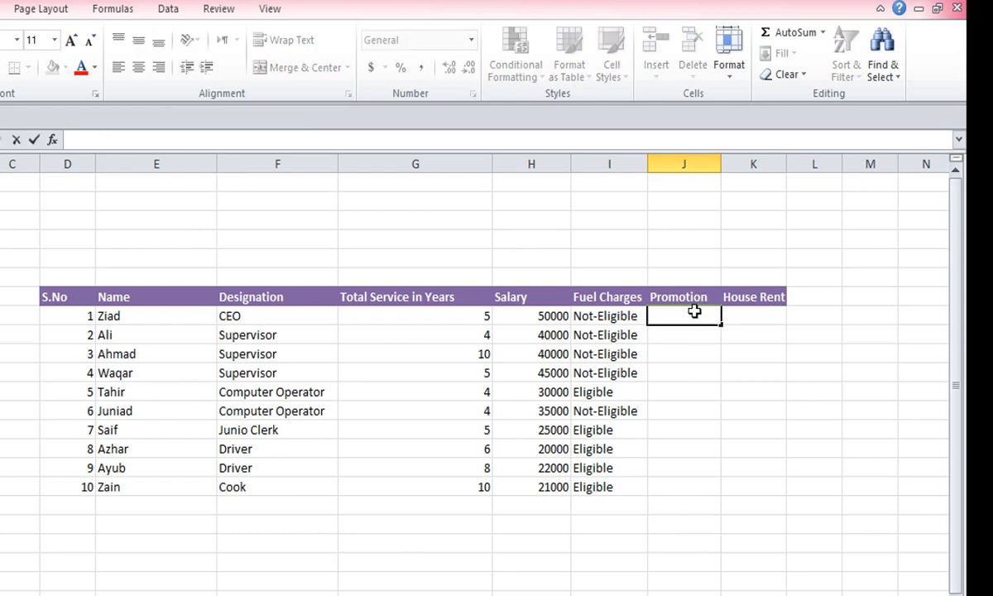
{"action": "type", "text": "=if"}
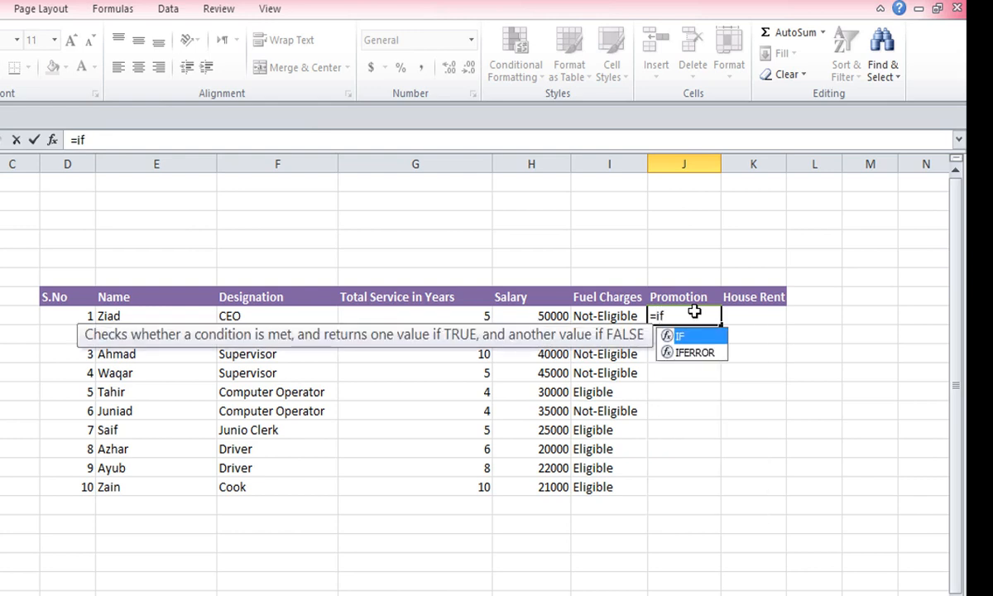
{"action": "type", "text": "("}
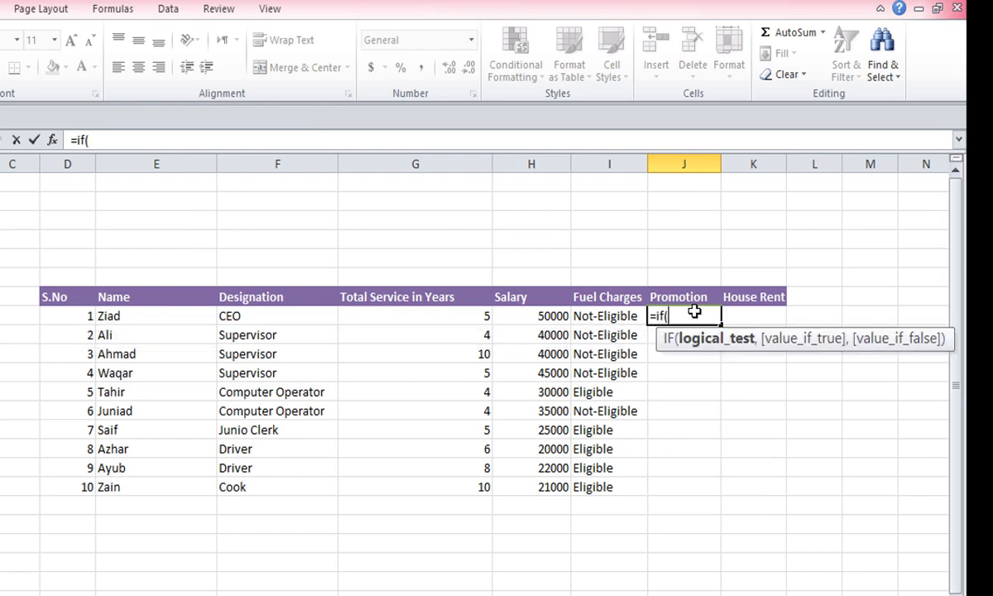
{"action": "left_click", "coordinate": [461, 316]}
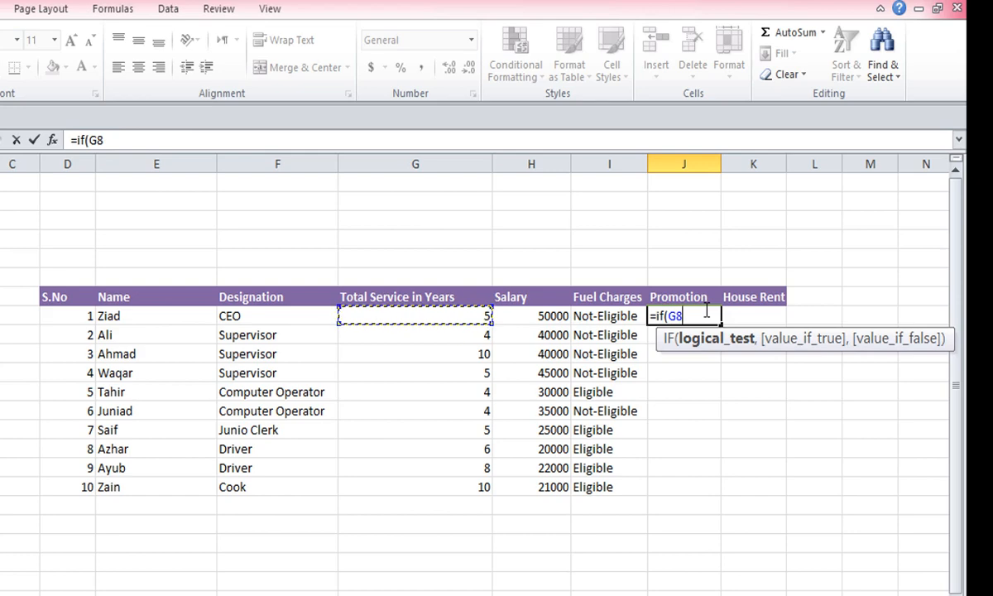
{"action": "type", "text": ">"}
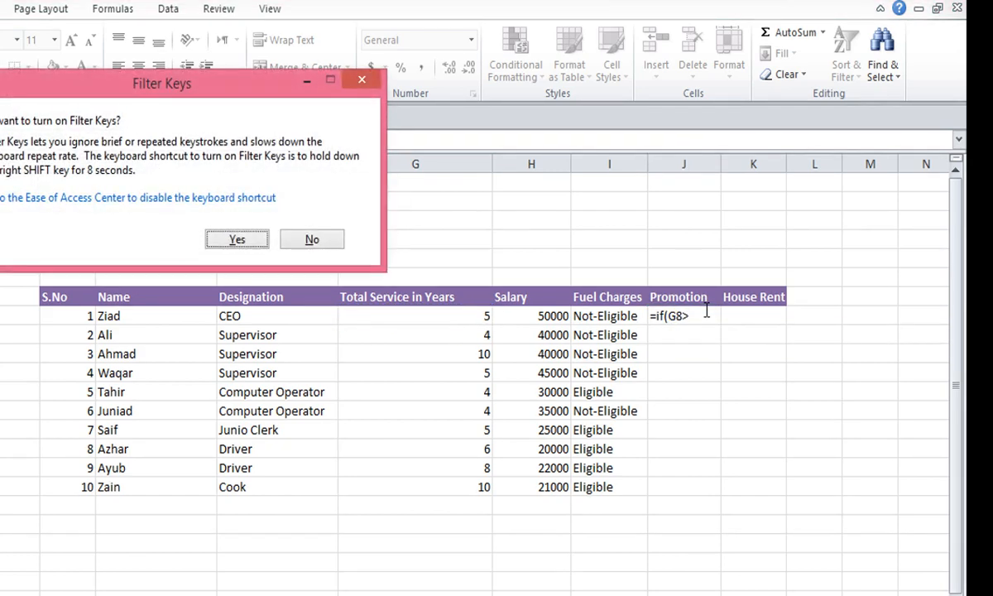
{"action": "left_click", "coordinate": [361, 79]}
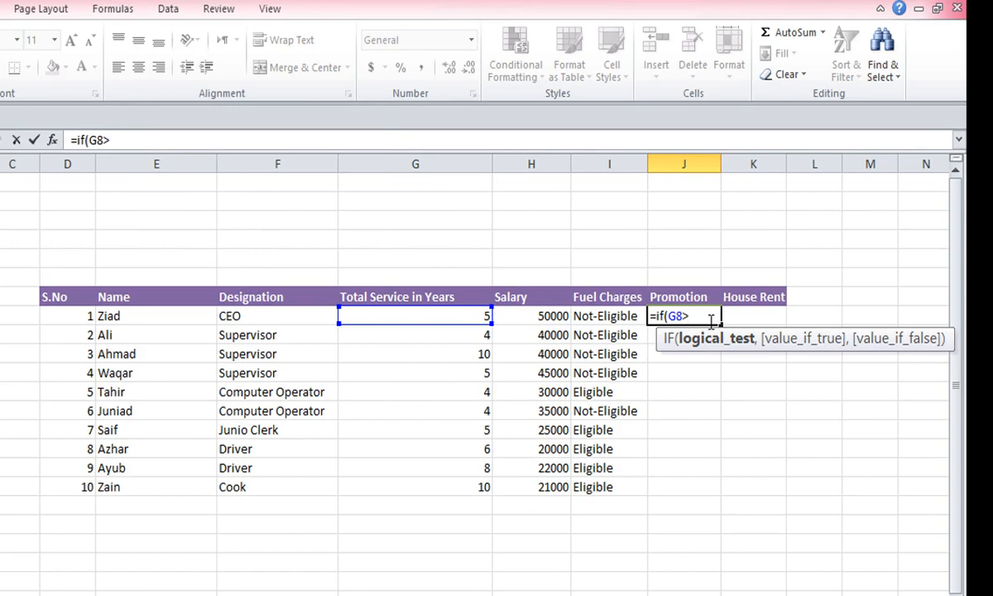
{"action": "type", "text": "10"}
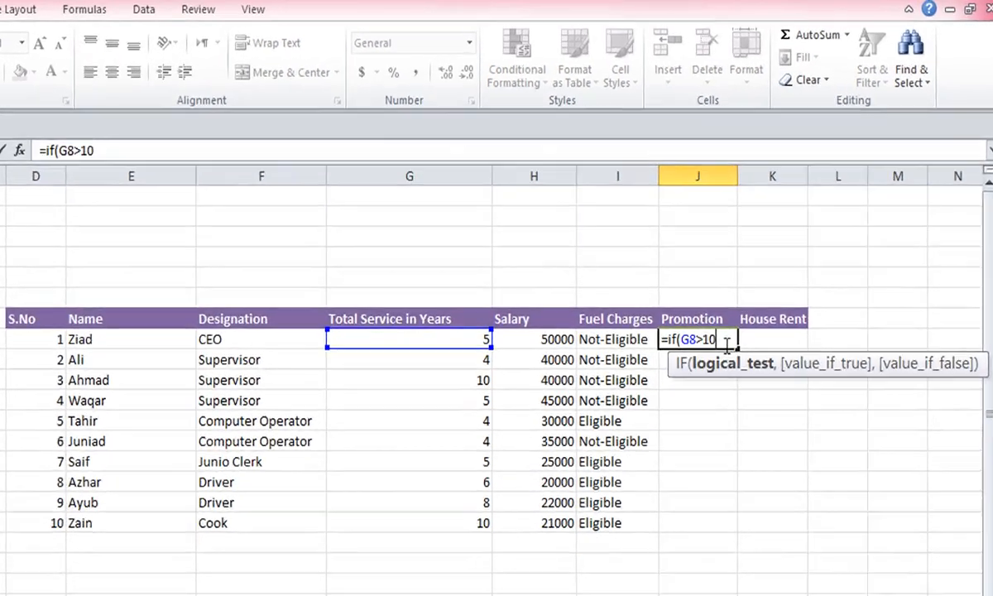
Complete the IF formula in J8 with "Eligible" as the value if true and "Not-Eligible" as the value if false.
{"action": "type", "text": ","}
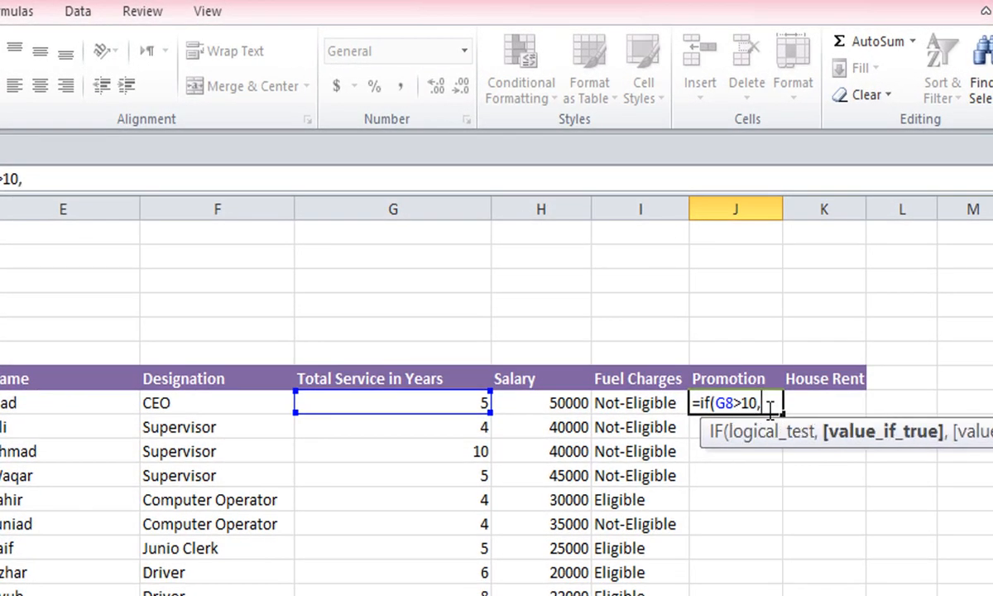
{"action": "type", "text": "\"Eligible\""}
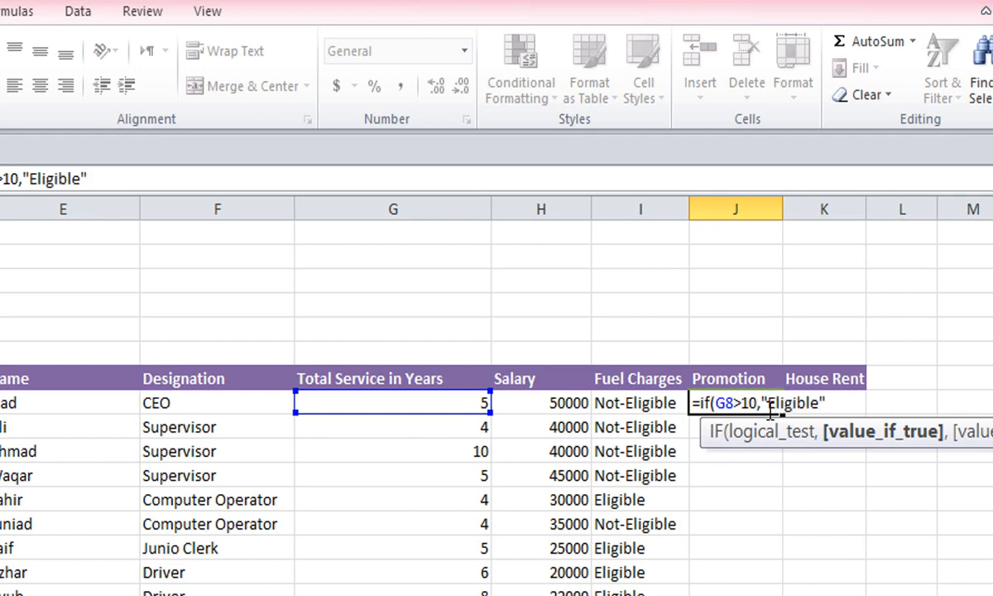
{"action": "type", "text": ","}
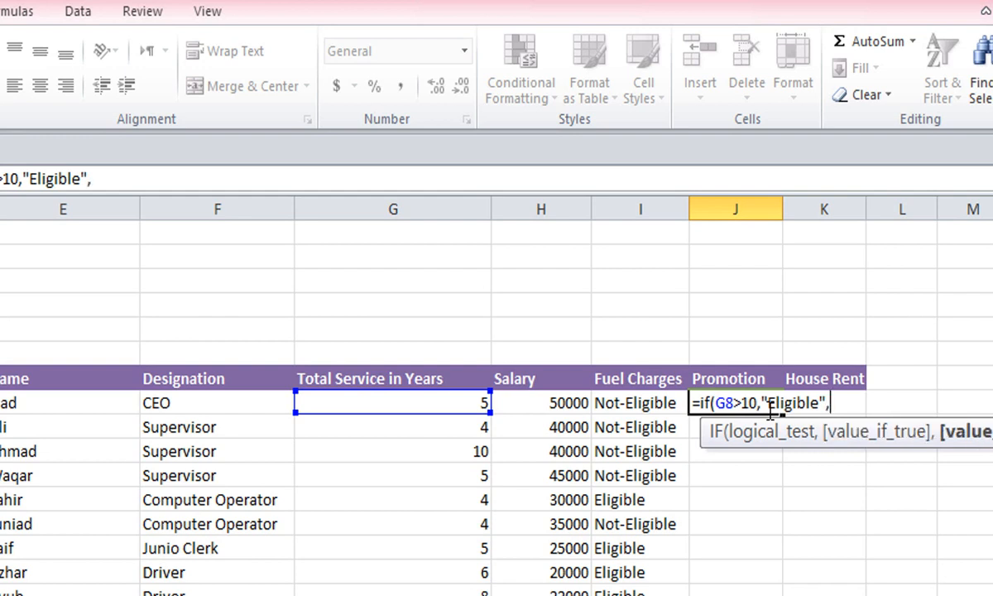
{"action": "type", "text": "\""}
{"action": "type", "text": "Not"}
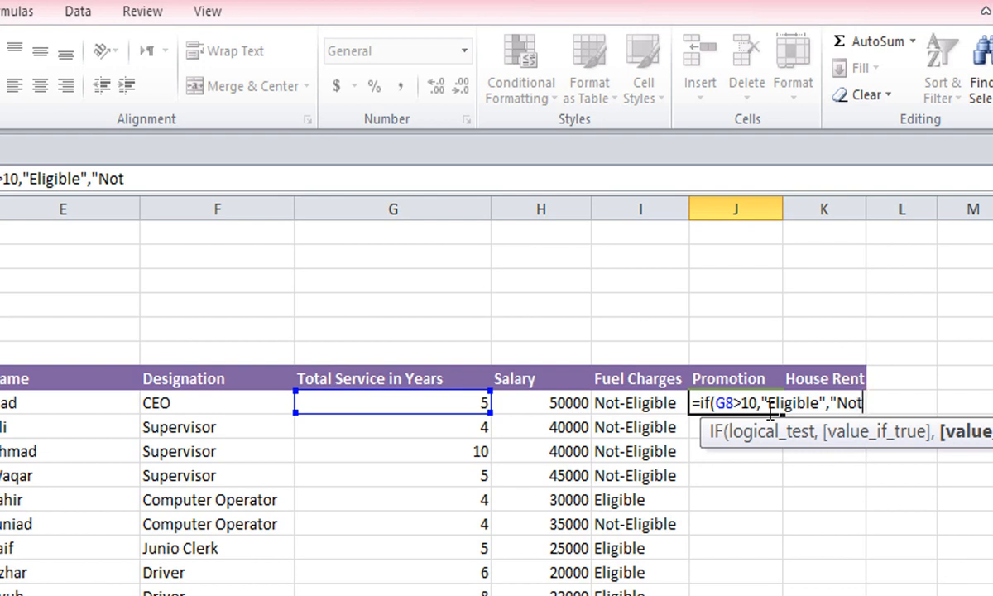
{"action": "type", "text": "-Eli"}
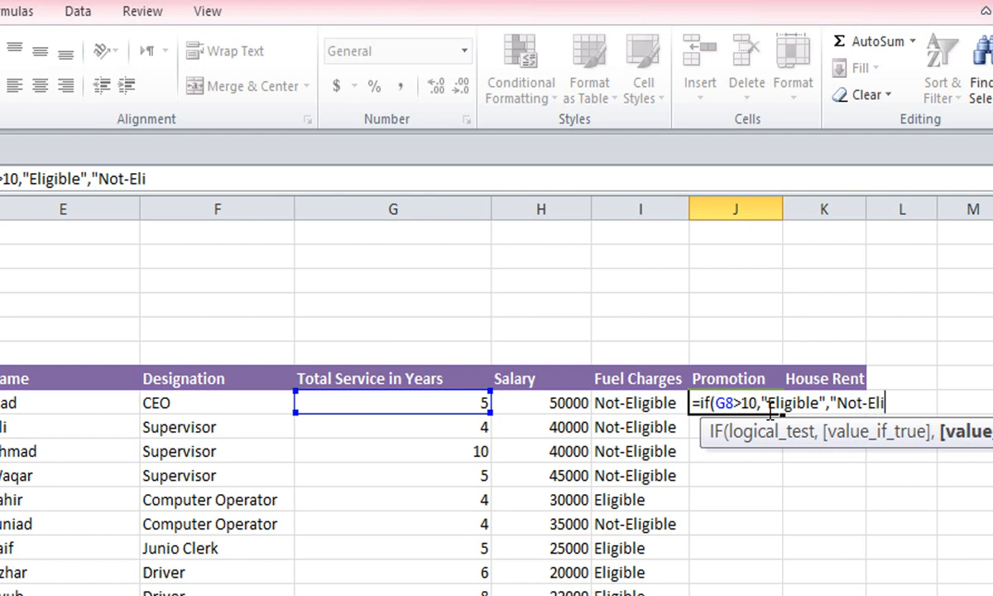
{"action": "type", "text": "gible\""}
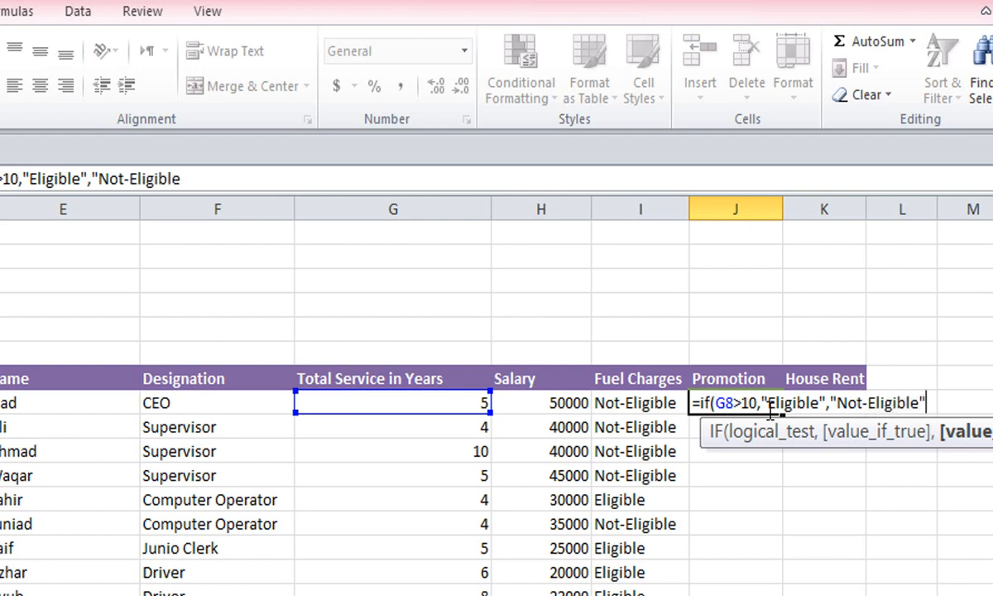
{"action": "type", "text": ")"}
{"action": "key", "text": "Return"}
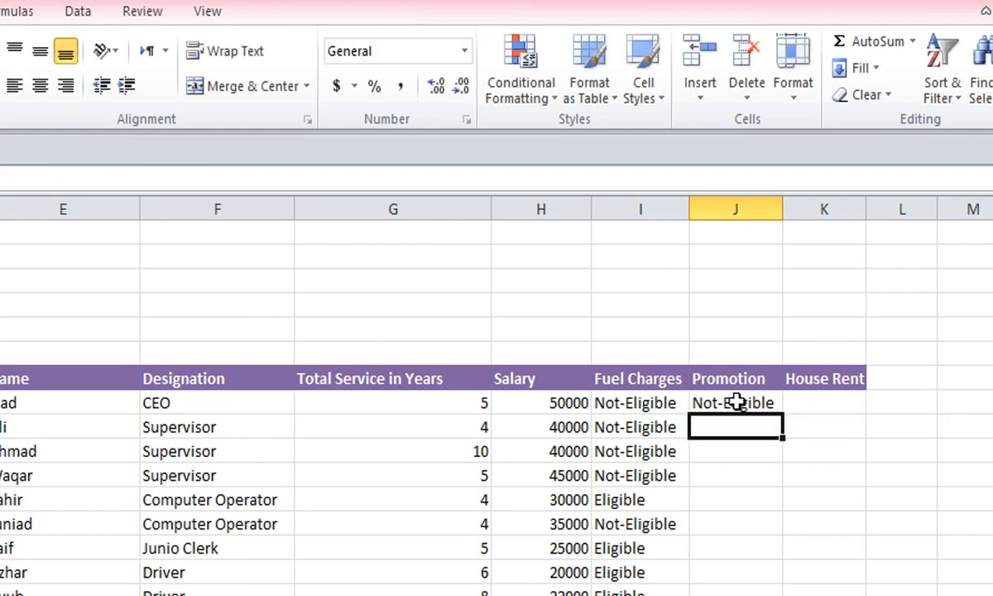
Copy the Promotion formula from J8 down to J17 for all remaining employees.
{"action": "left_click", "coordinate": [465, 402]}
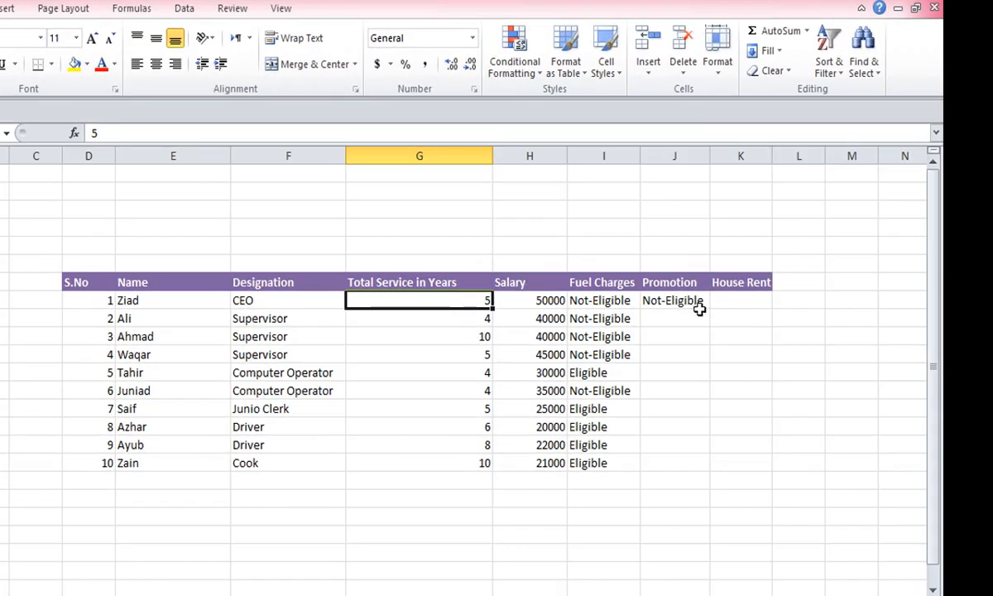
{"action": "left_click", "coordinate": [673, 300]}
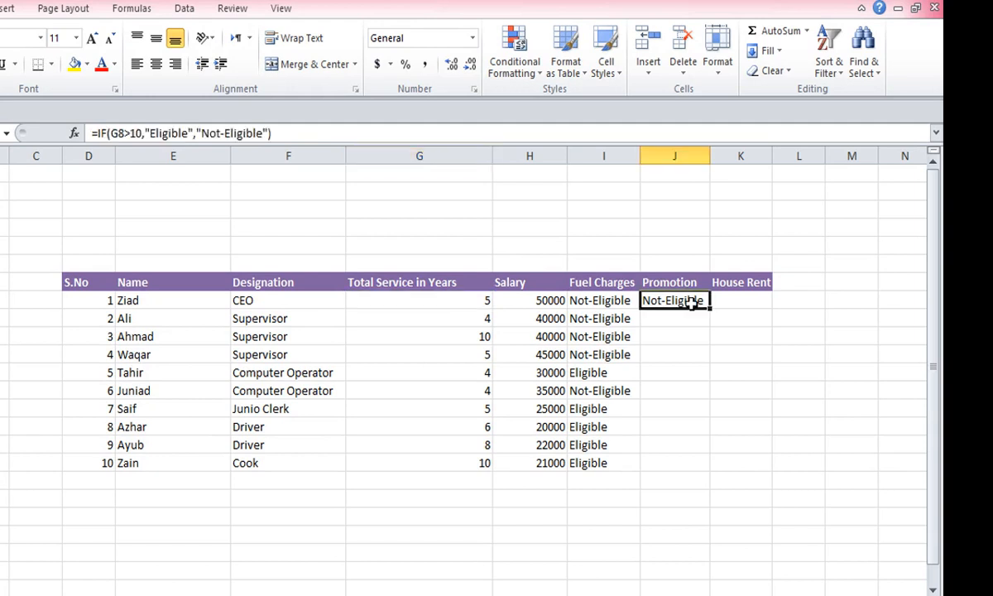
{"action": "left_click_drag", "start_coordinate": [712, 310], "coordinate": [700, 477]}
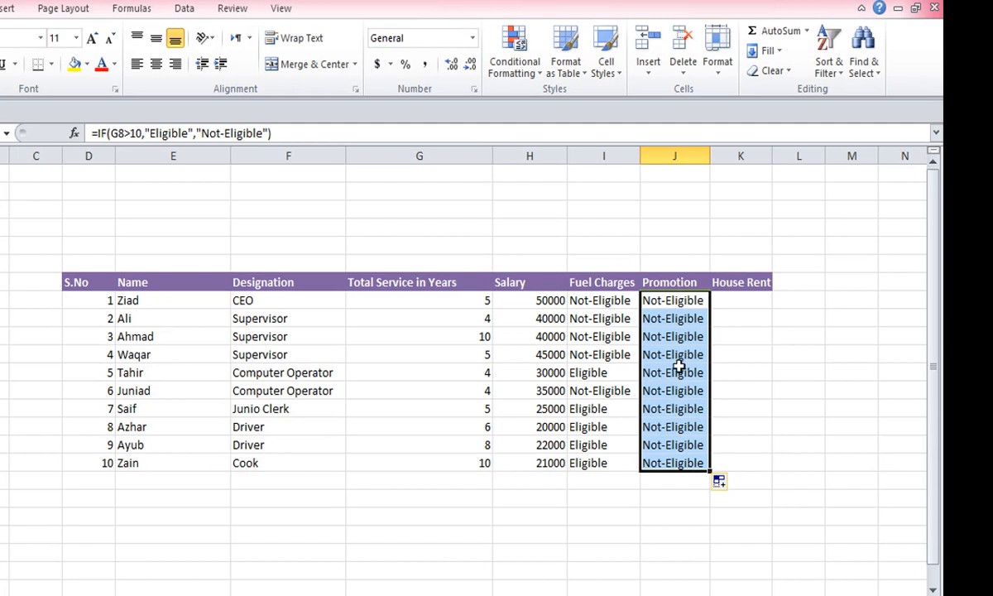
Set the Cook's total service in G17 to 20 years to test the Promotion formula.
{"action": "left_click", "coordinate": [453, 302]}
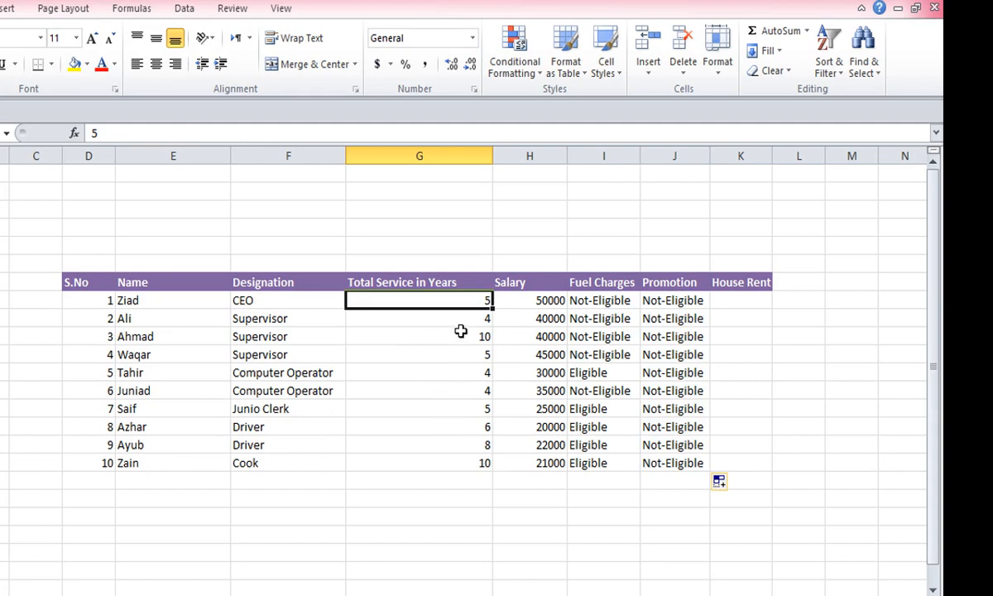
{"action": "left_click", "coordinate": [466, 461]}
{"action": "type", "text": "20"}
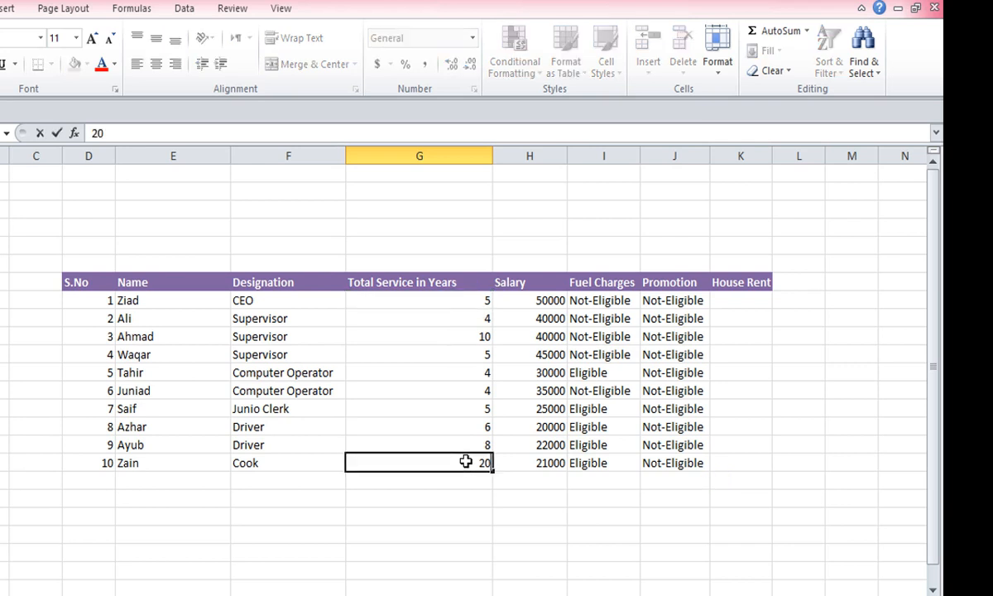
{"action": "left_click", "coordinate": [649, 484]}
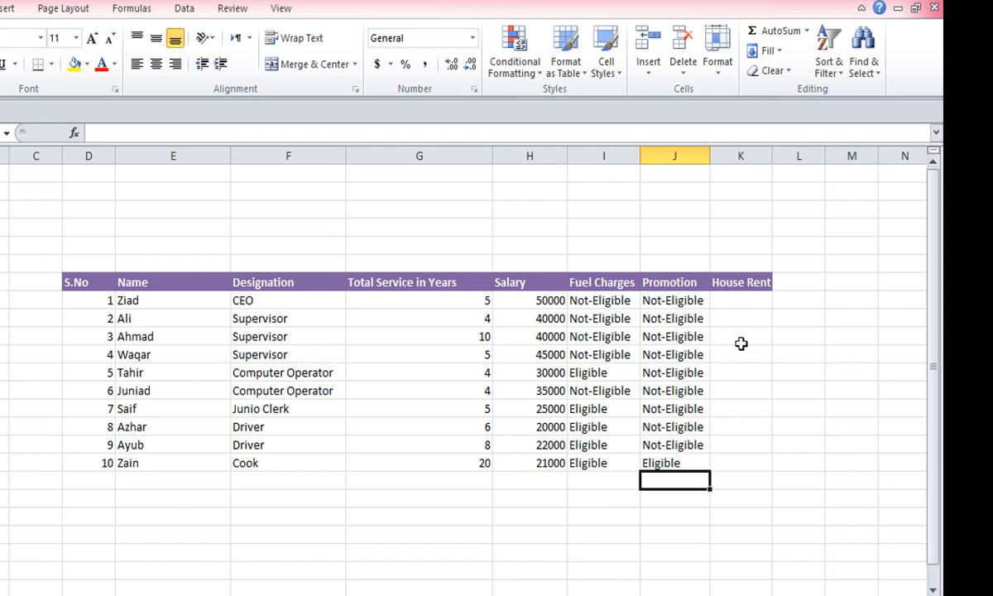
Start an IF formula in the first House Rent cell, K8, with the logical test H8=50000 on salary.
{"action": "left_click", "coordinate": [742, 301]}
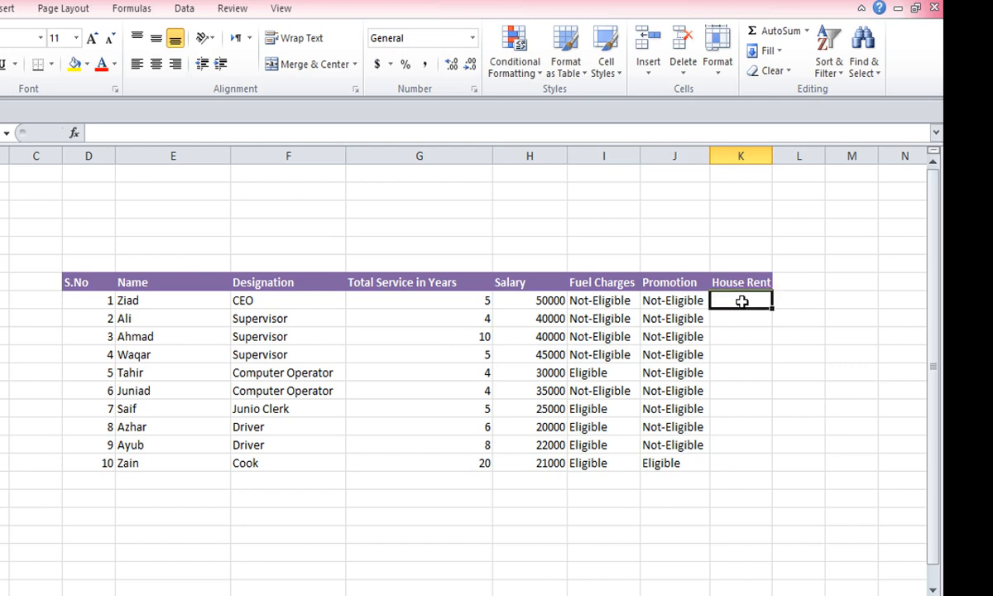
{"action": "type", "text": "="}
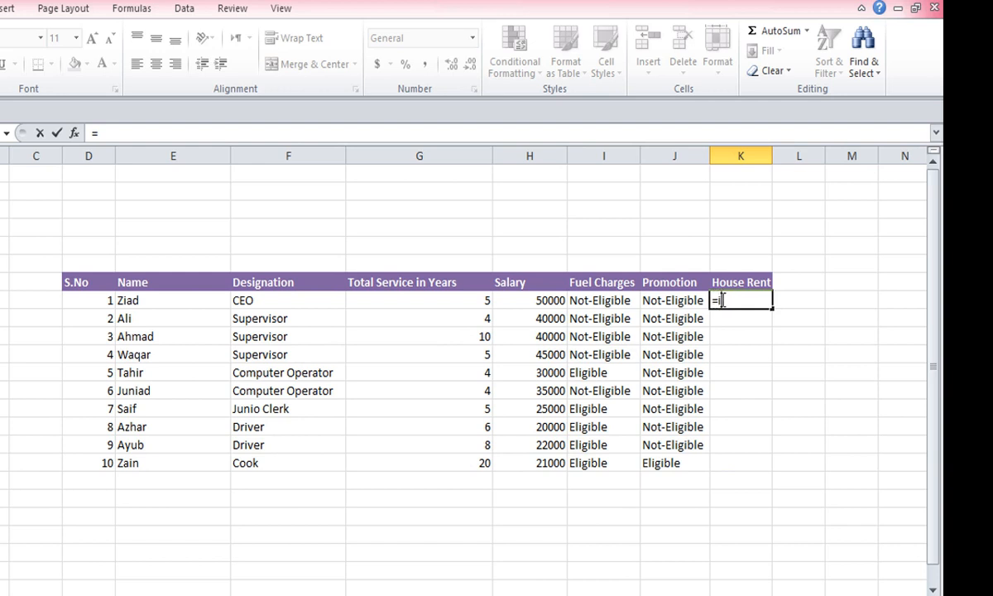
{"action": "type", "text": "if("}
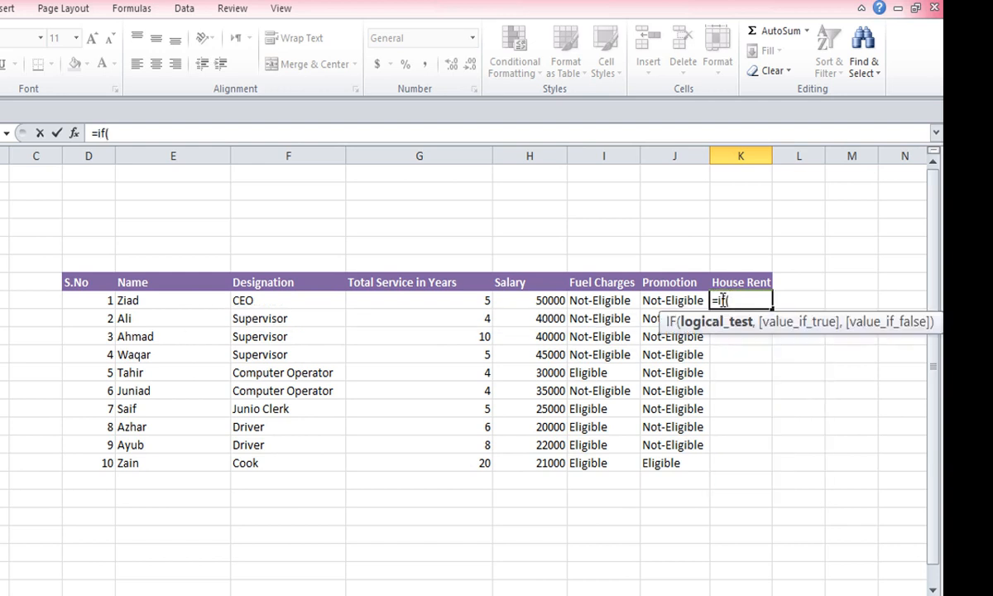
{"action": "left_click", "coordinate": [541, 305]}
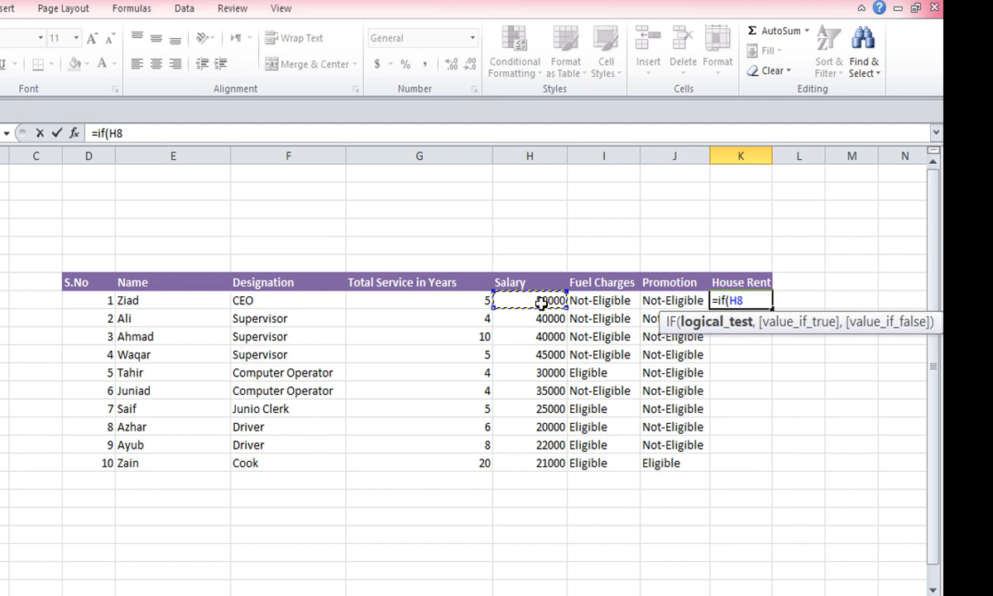
{"action": "type", "text": "=50000"}
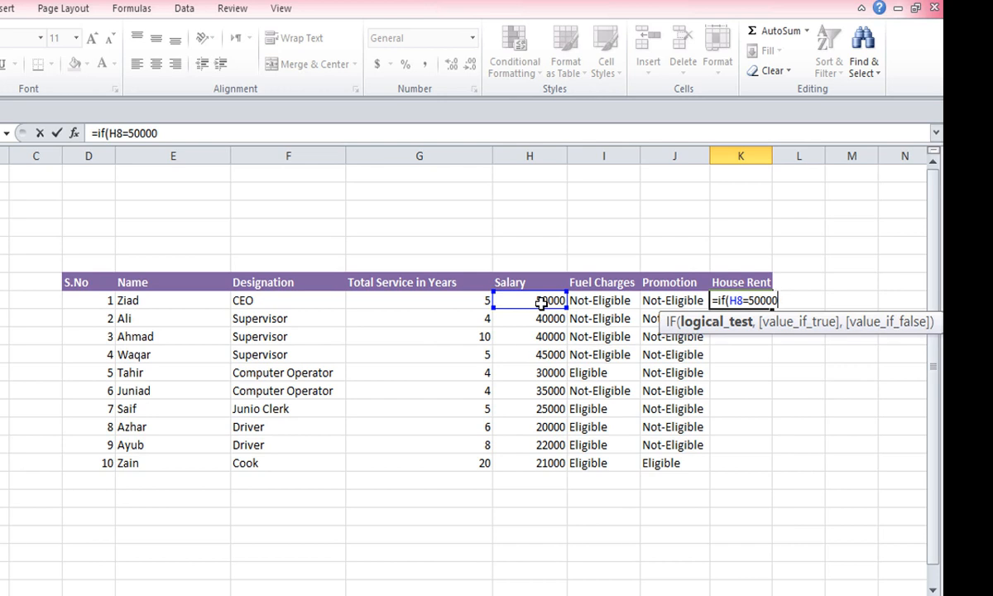
Complete the IF formula in K8 with "Yes" as the value if true and "No" as the value if false.
{"action": "type", "text": ",\""}
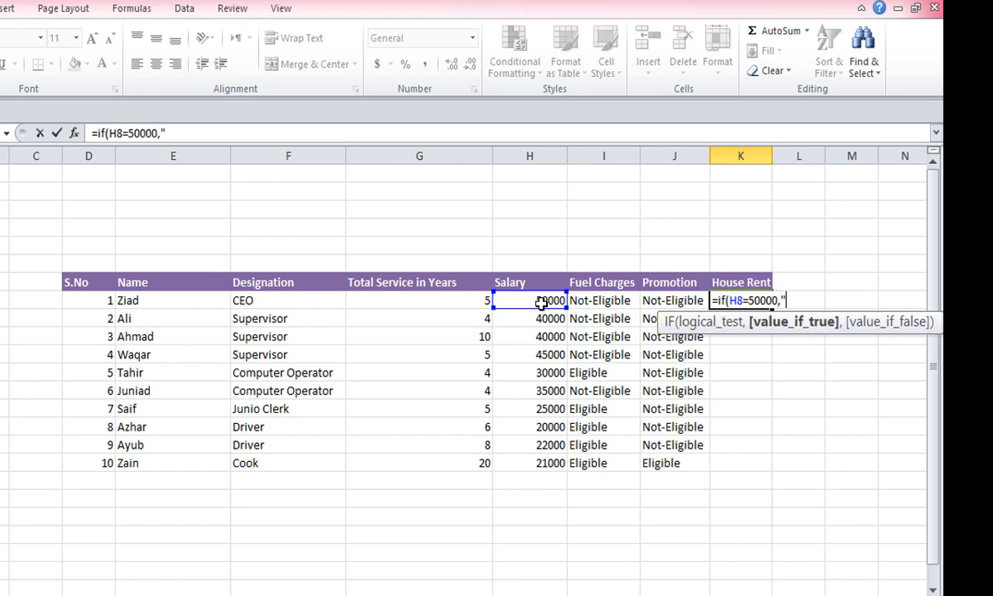
{"action": "type", "text": "Eli"}
{"action": "key", "text": "BackSpace"}
{"action": "key", "text": "BackSpace"}
{"action": "key", "text": "BackSpace"}
{"action": "type", "text": "Yes\","}
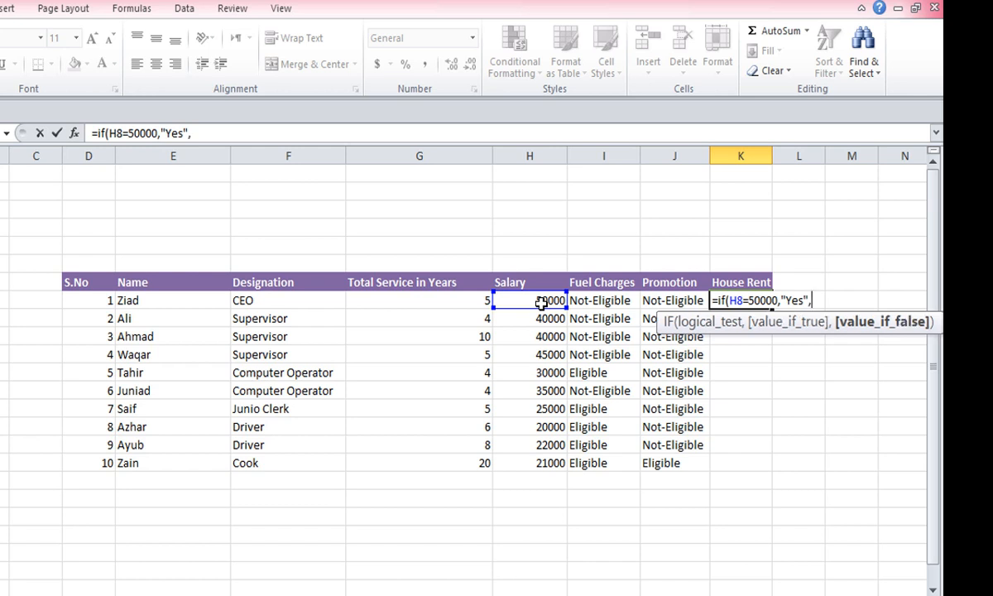
{"action": "type", "text": "\"No\")"}
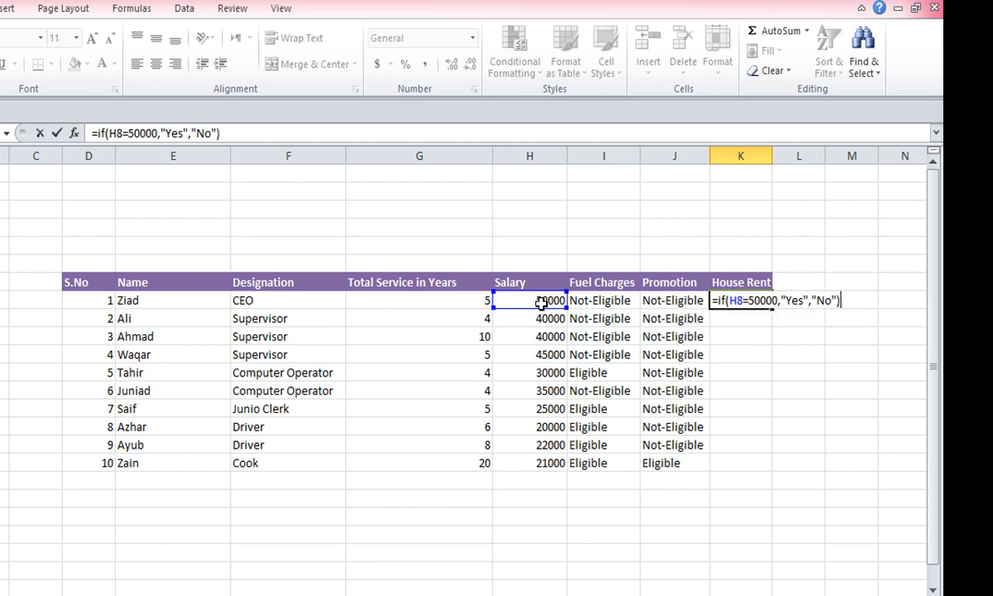
{"action": "key", "text": "Return"}
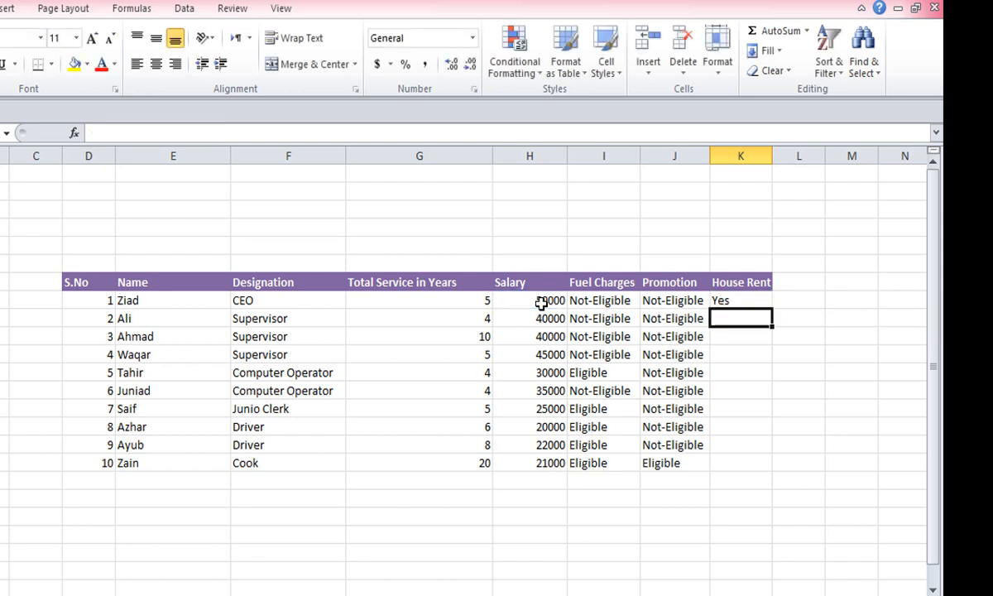
Copy the House Rent formula from K8 down to K17 for all remaining employees.
{"action": "left_click", "coordinate": [716, 299]}
{"action": "left_click_drag", "start_coordinate": [772, 309], "coordinate": [766, 473]}
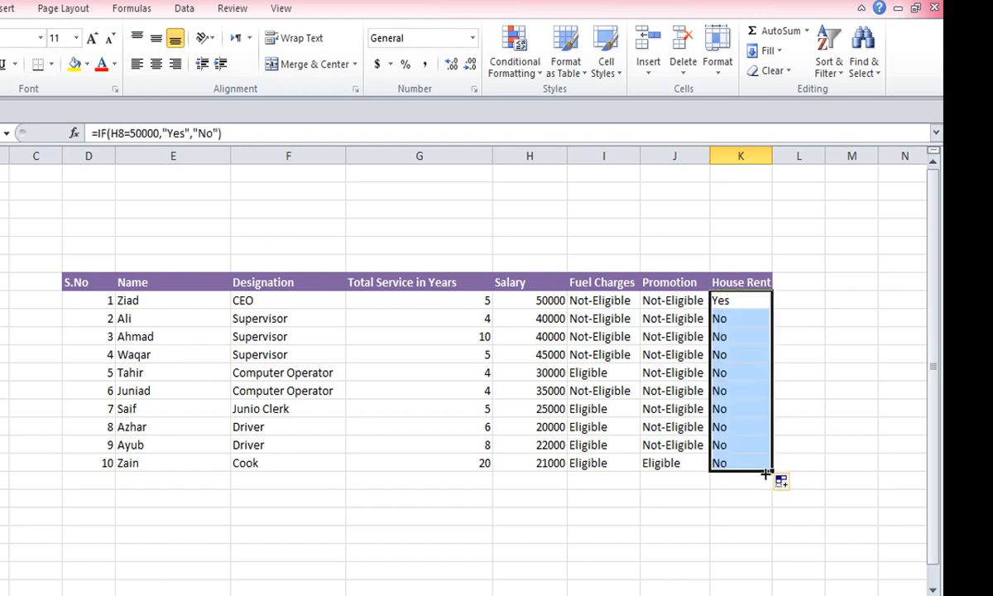
Compare the House Rent results in column K with the corresponding salaries in column H.
{"action": "left_click", "coordinate": [725, 303]}
{"action": "key", "text": "super+c"}
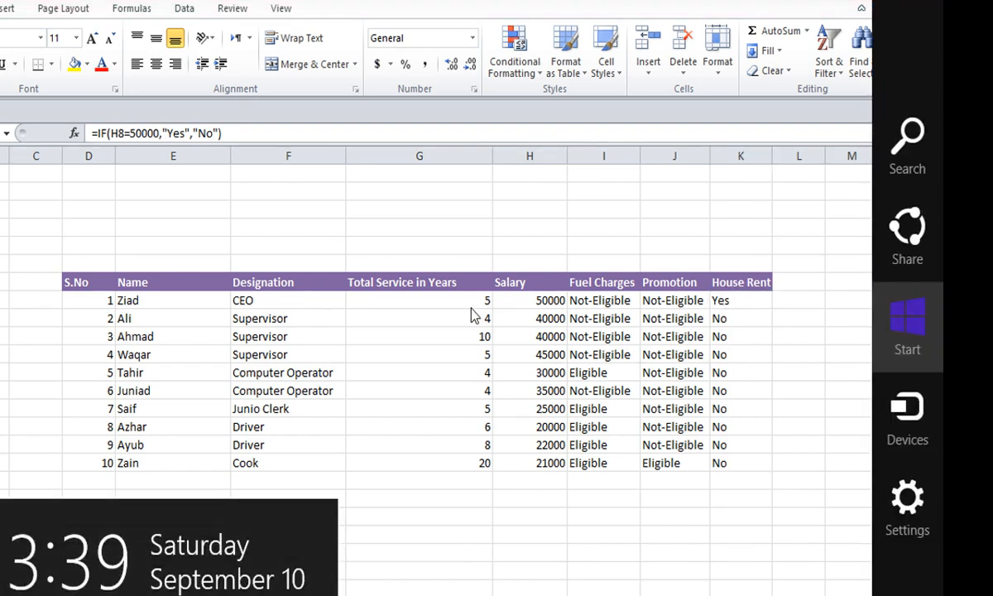
{"action": "left_click", "coordinate": [514, 303]}
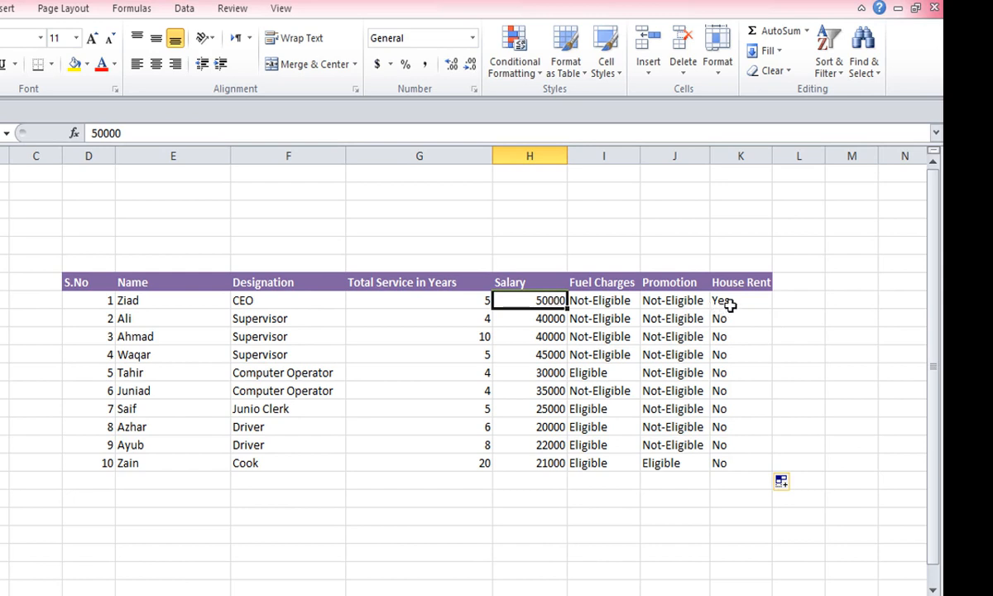
{"action": "left_click_drag", "start_coordinate": [730, 319], "coordinate": [735, 464]}
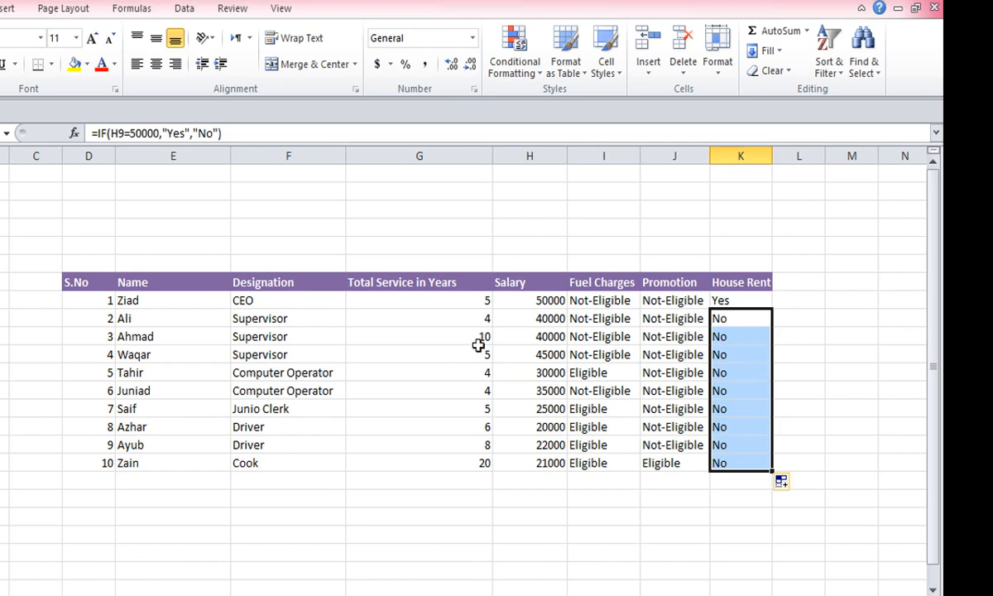
{"action": "left_click_drag", "start_coordinate": [514, 322], "coordinate": [513, 461]}
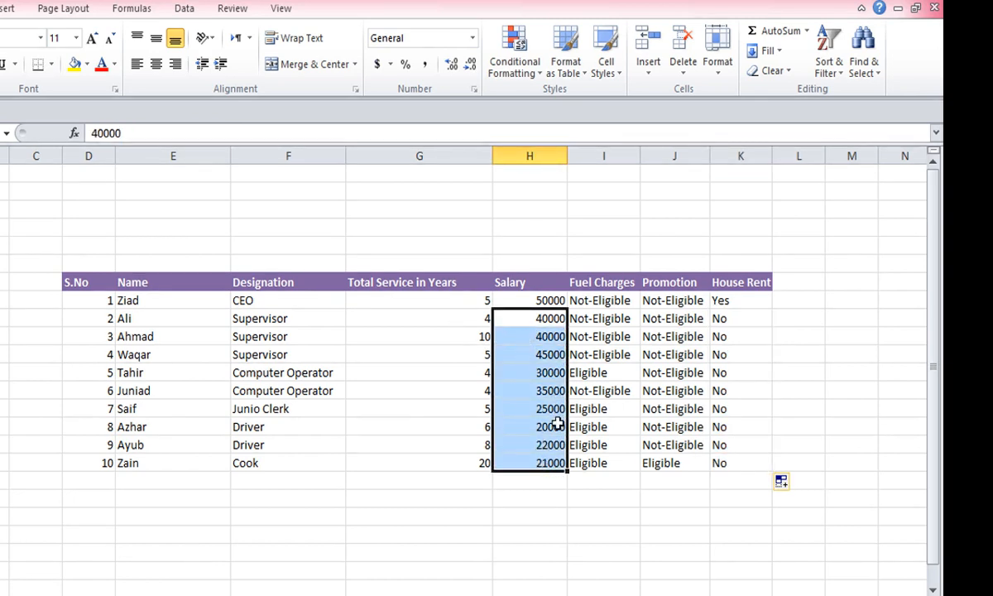
{"action": "left_click", "coordinate": [742, 318]}
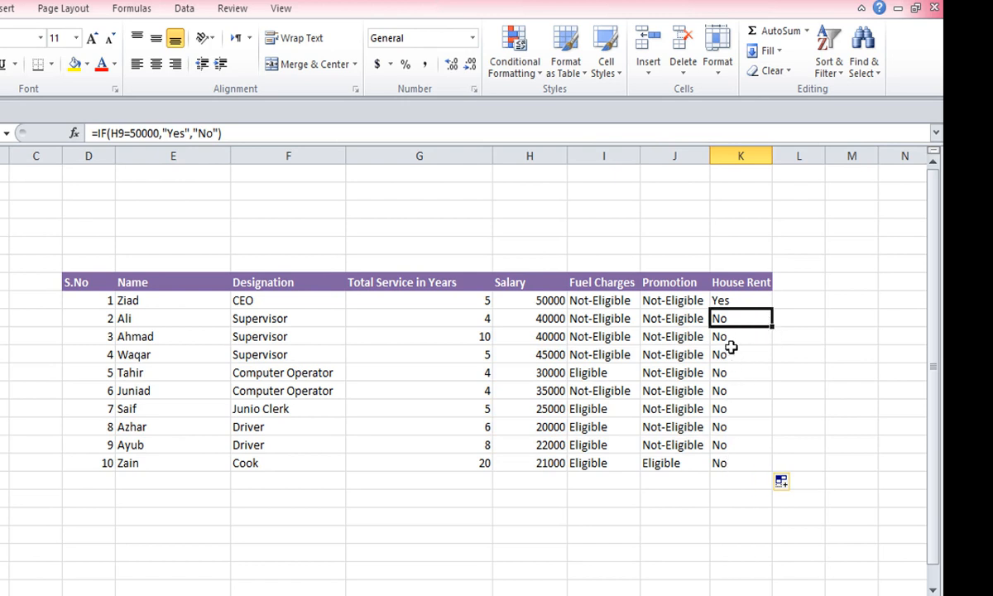
{"action": "left_click", "coordinate": [396, 437]}
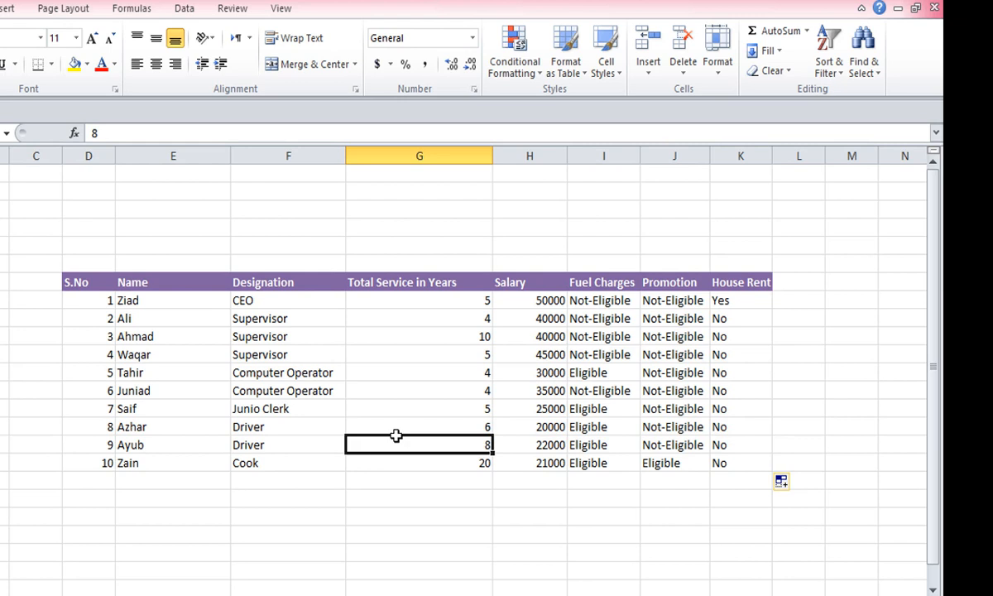
{"action": "left_click", "coordinate": [382, 479]}
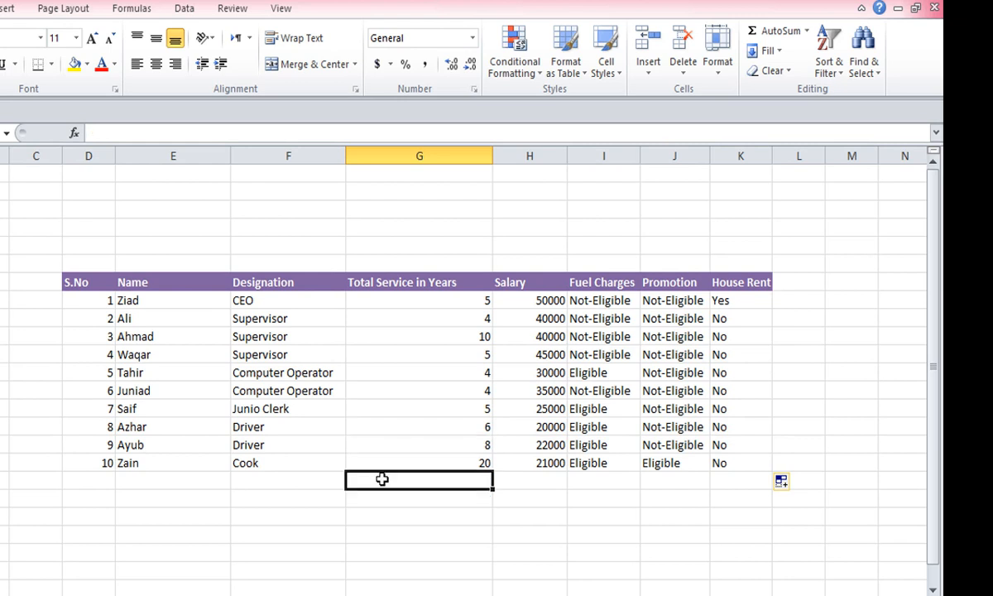